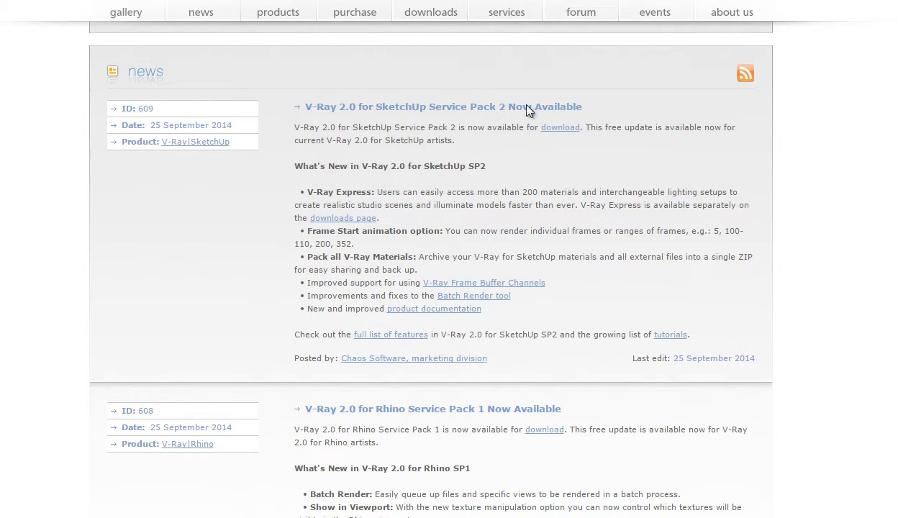
Open the V-Ray for SketchUp downloads, followed by the V-Ray Express for SketchUp downloads.
mouse_move(439, 17)
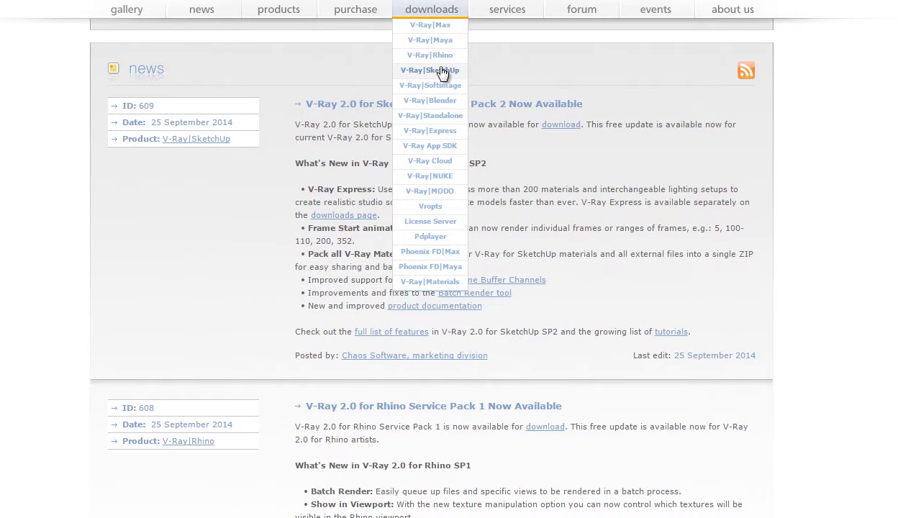
left_click(429, 73)
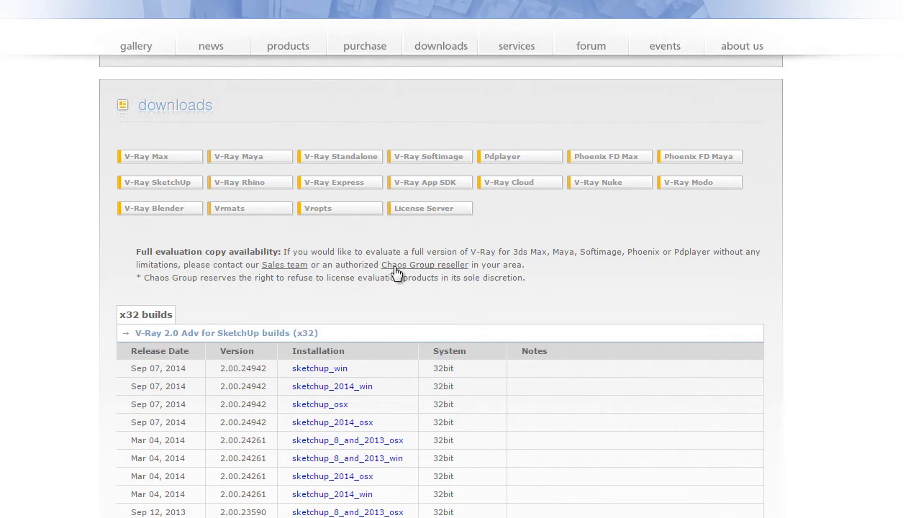
left_click(346, 188)
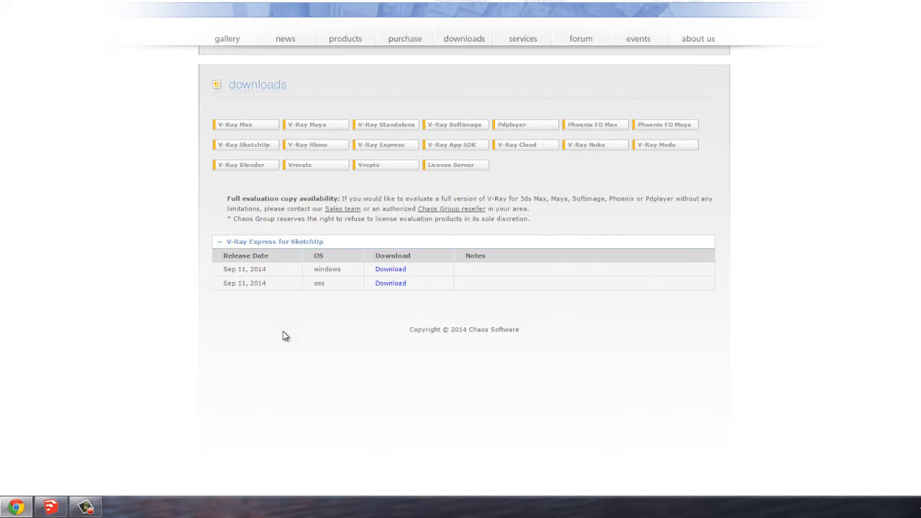
Switch to SketchUp and check the V-Ray For SketchUp extension's version and enabled status in the system preferences.
left_click(52, 507)
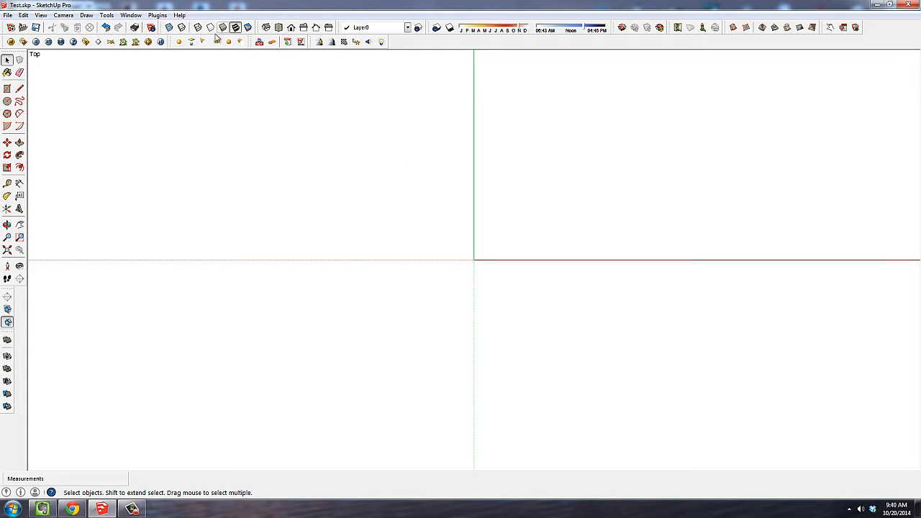
left_click(130, 15)
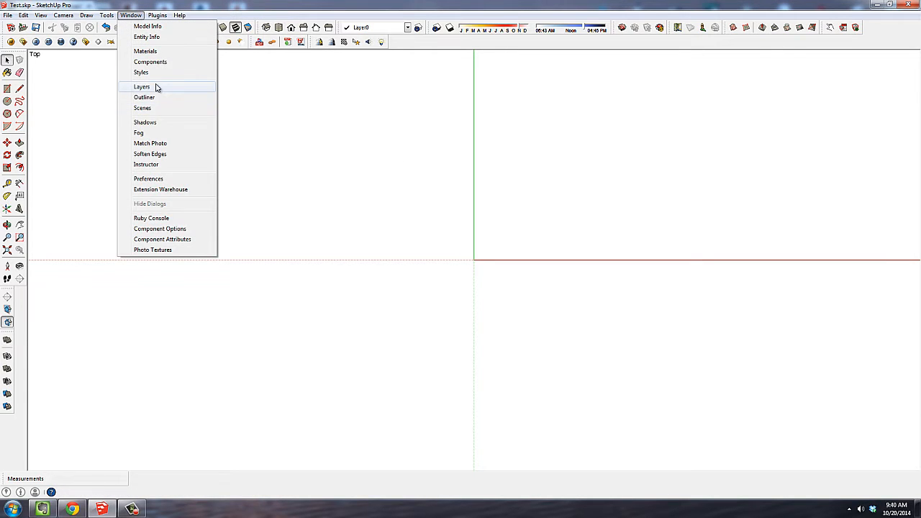
left_click(154, 179)
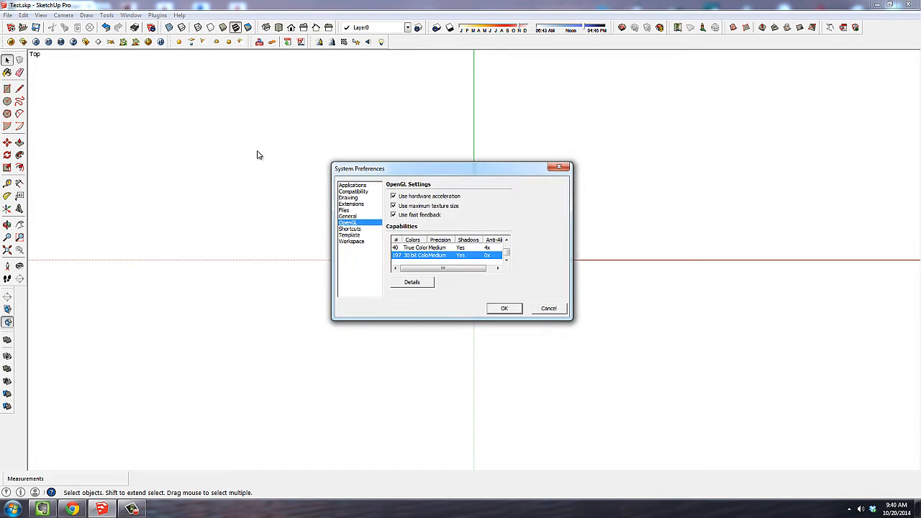
left_click(352, 204)
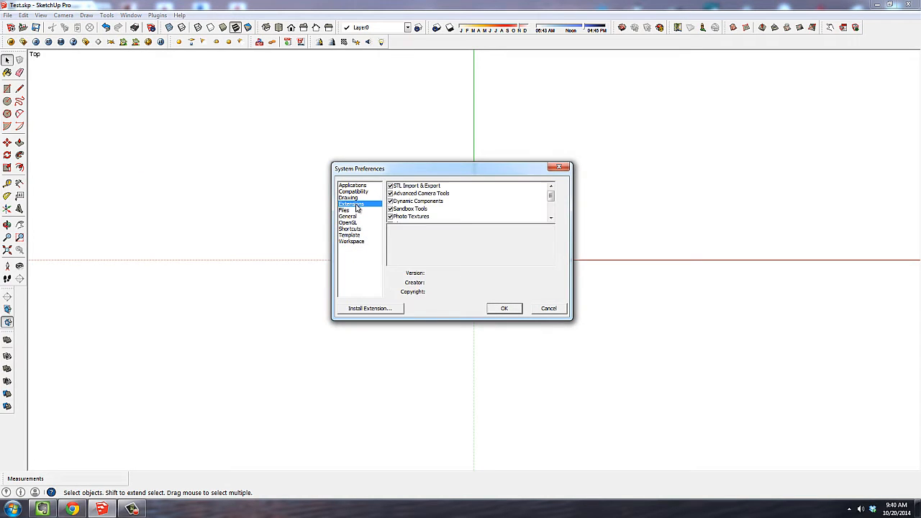
left_click_drag(550, 195, 552, 210)
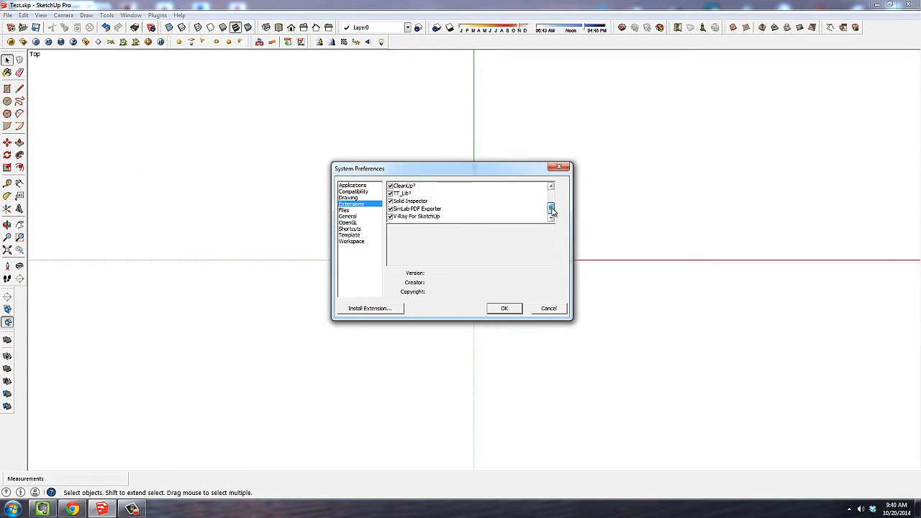
left_click(430, 217)
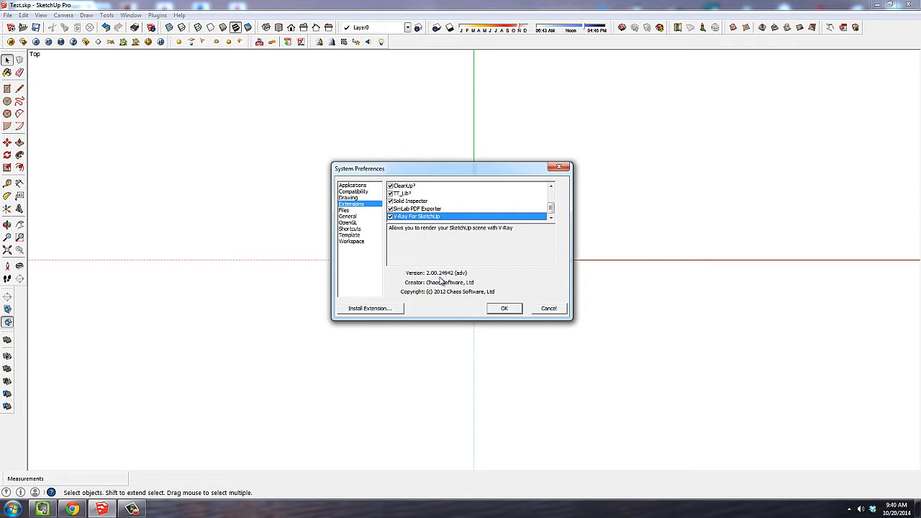
left_click(550, 185)
left_click(551, 185)
left_click(550, 185)
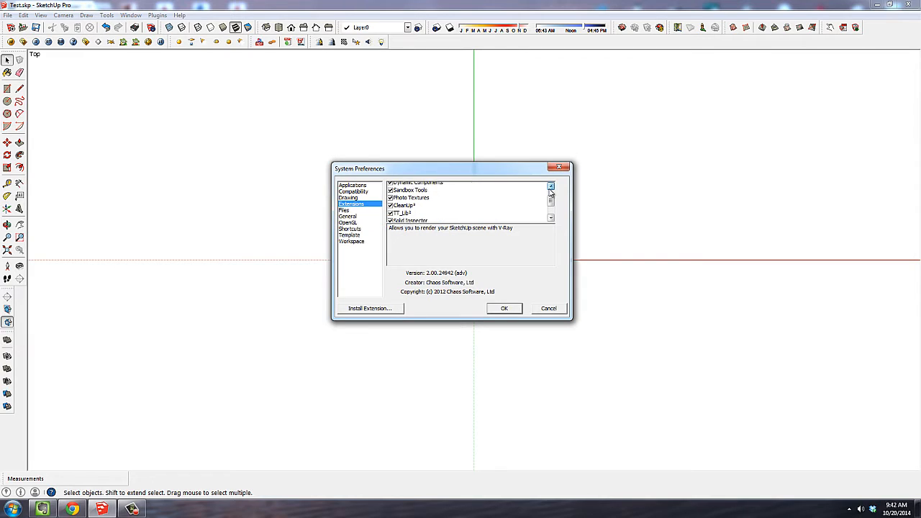
left_click(550, 185)
left_click(550, 185)
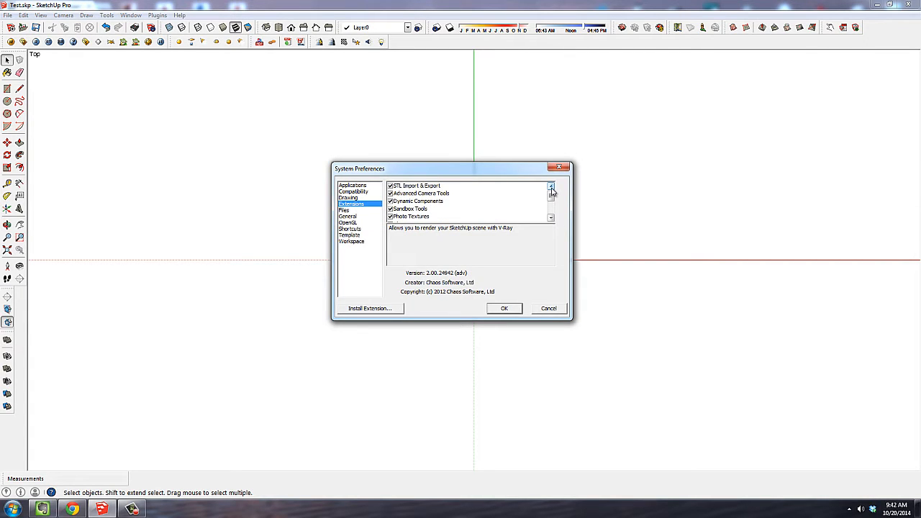
left_click(506, 308)
Look over the list of available toolbars and the V-Ray plugin commands, and briefly view the V-Ray material editor.
right_click(459, 45)
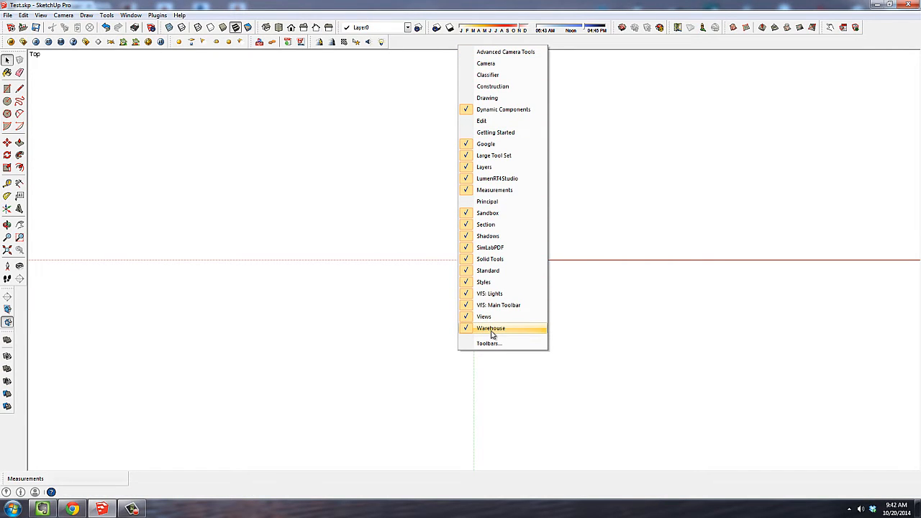
left_click(159, 18)
mouse_move(172, 47)
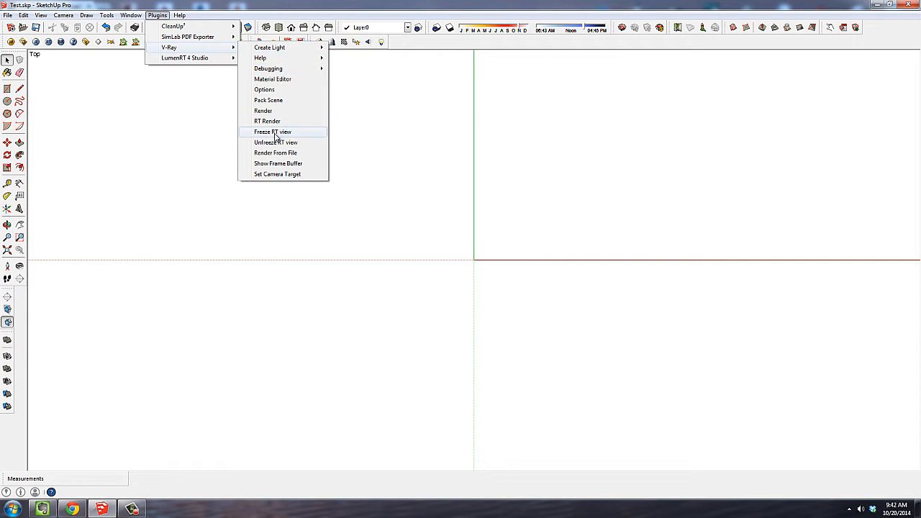
left_click(280, 79)
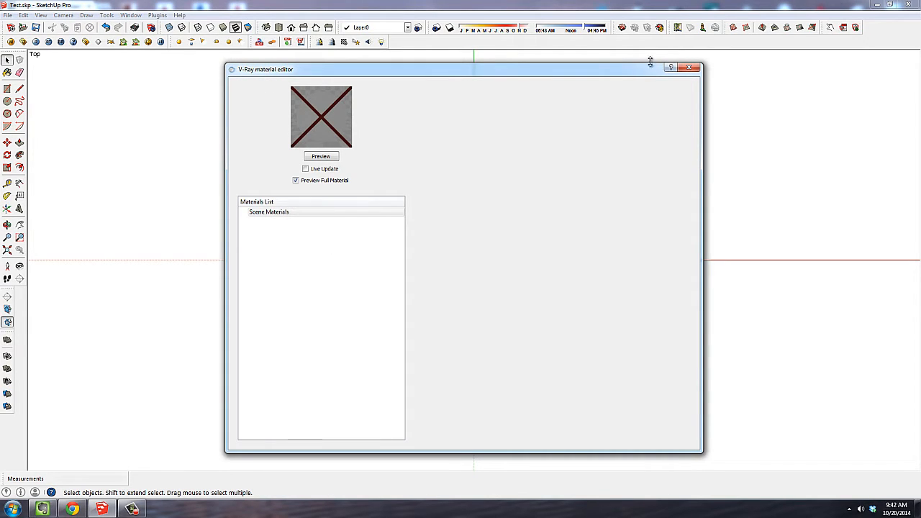
left_click(689, 68)
Bring up the Materials browser and examine the VFS material folders in the Materials library.
left_click(7, 72)
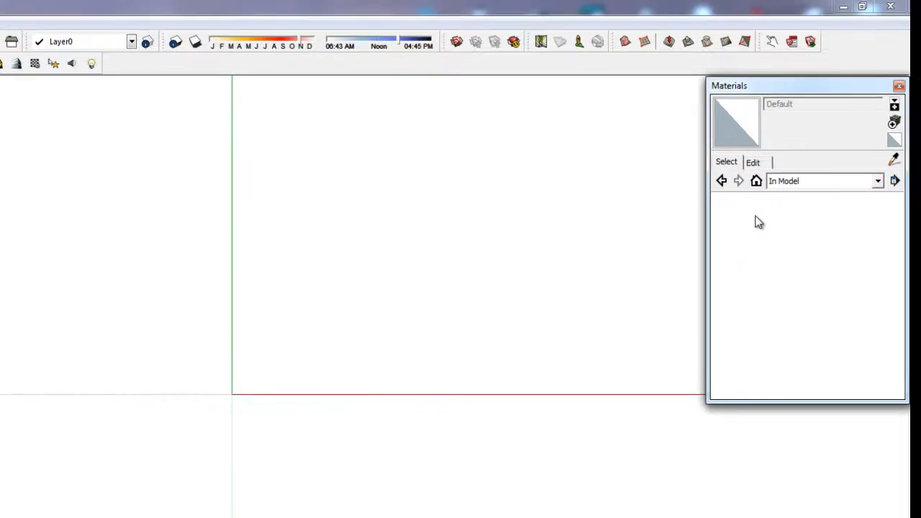
left_click(788, 182)
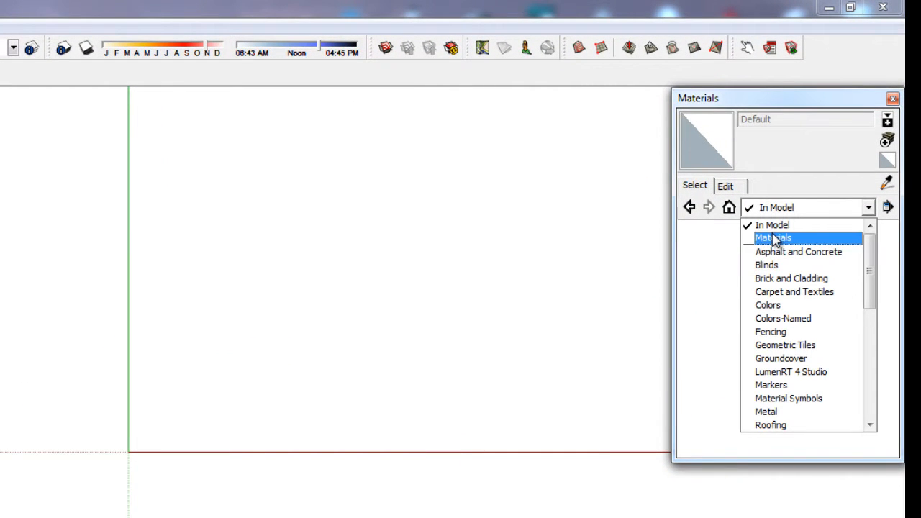
left_click(774, 238)
left_click_drag(891, 245, 891, 339)
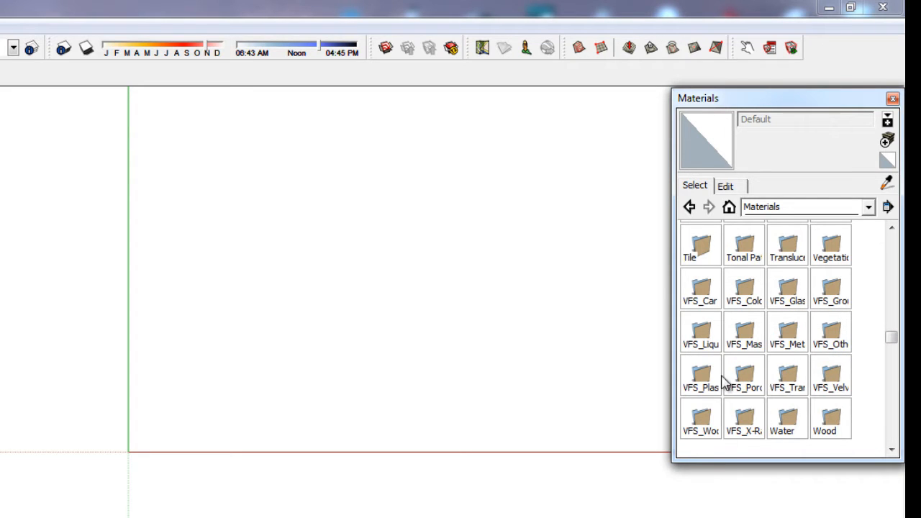
Show the Components browser and open the Studios collection inside V-Ray Components.
left_click(165, 22)
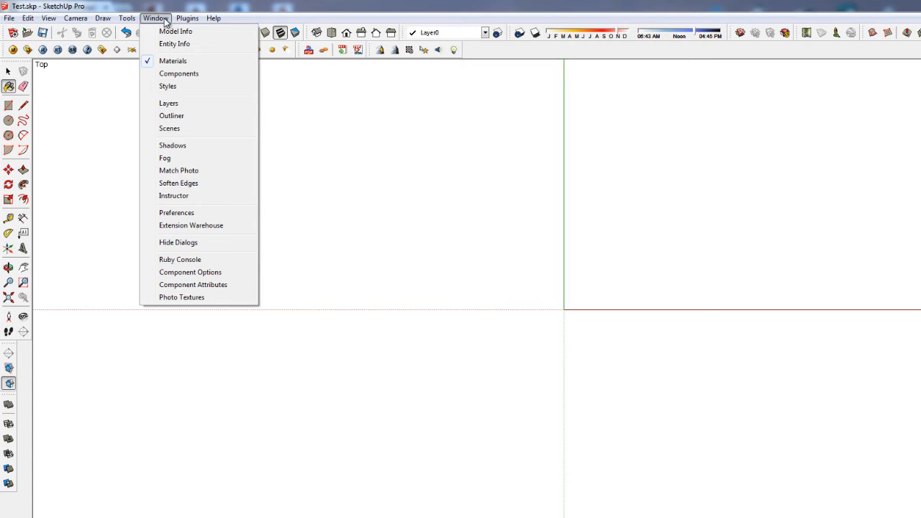
left_click(178, 62)
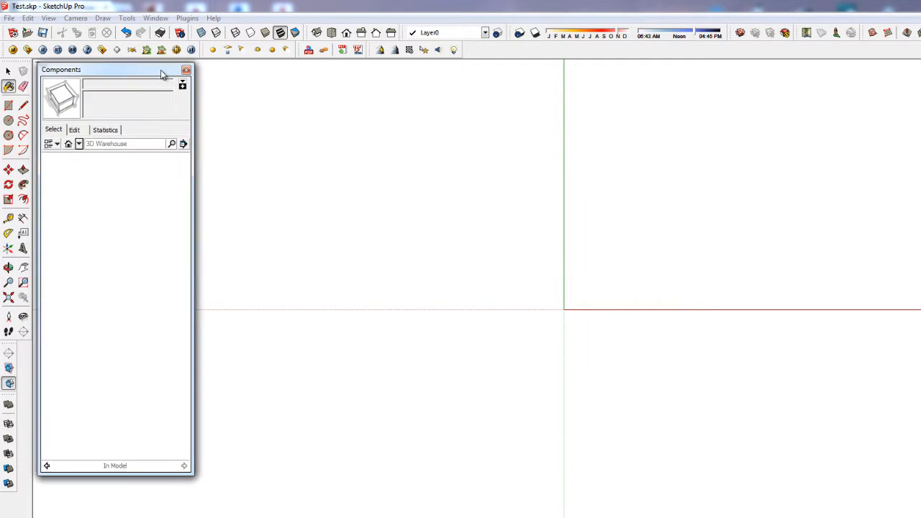
left_click(84, 148)
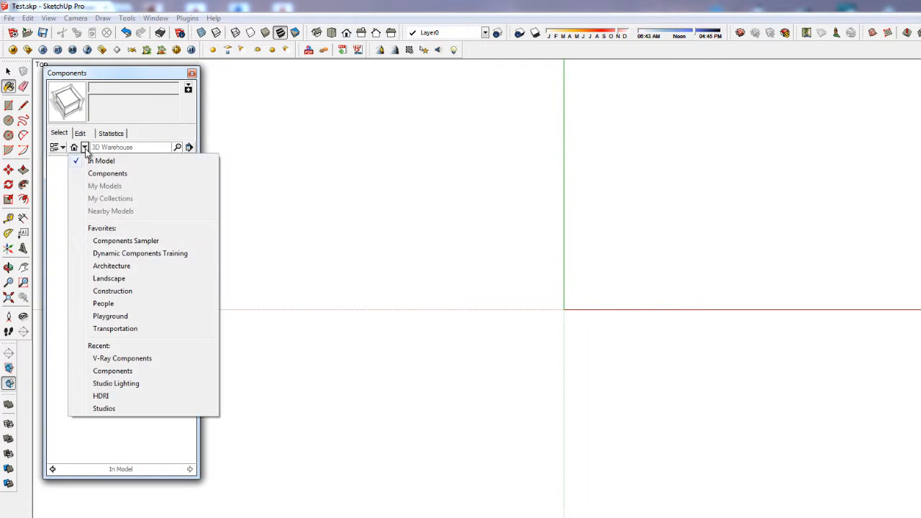
left_click(95, 175)
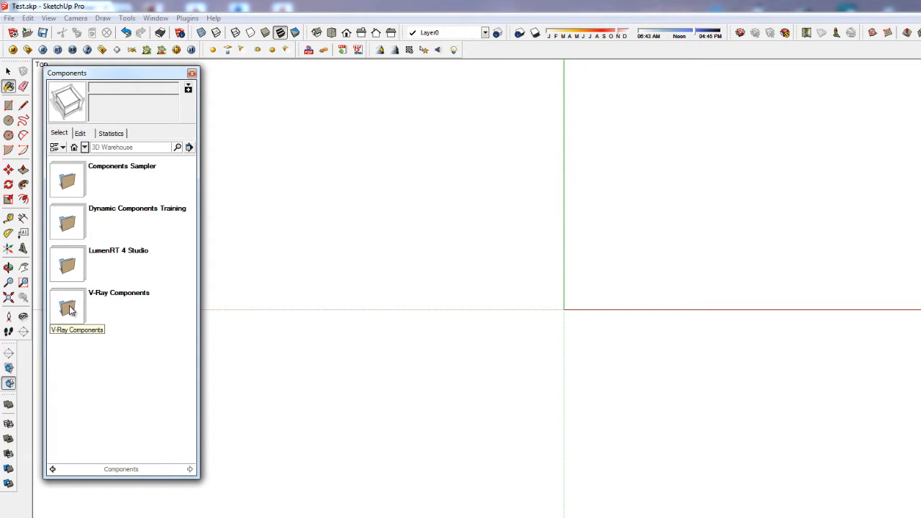
left_click(70, 309)
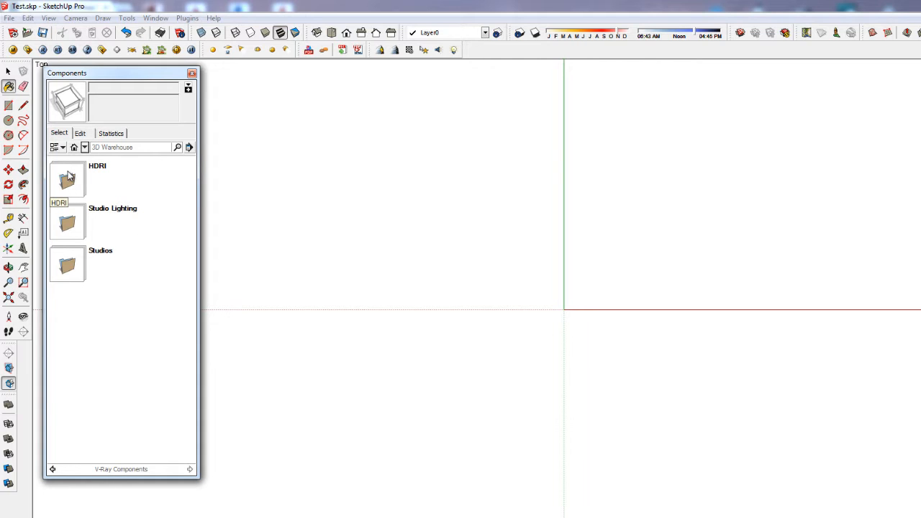
left_click(70, 267)
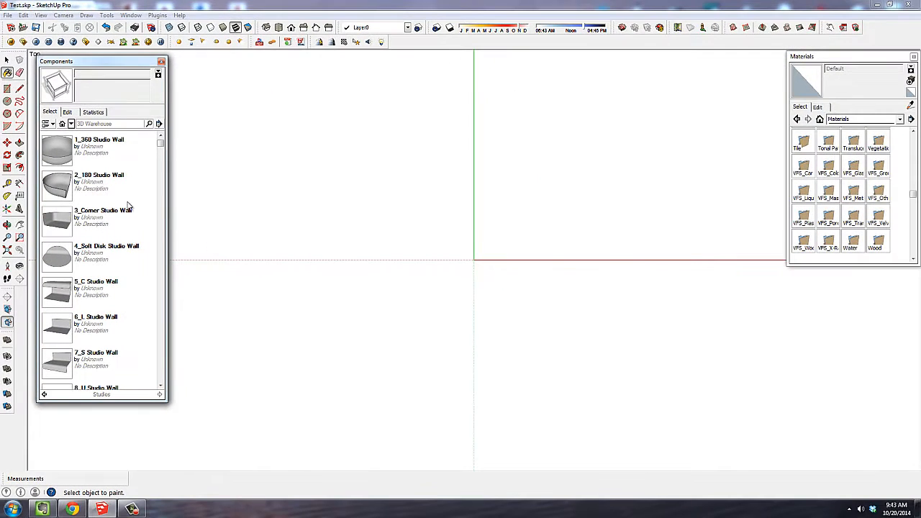
Place the 3_Corner Studio Wall component near the origin and frame its interior corner in perspective.
left_click(100, 228)
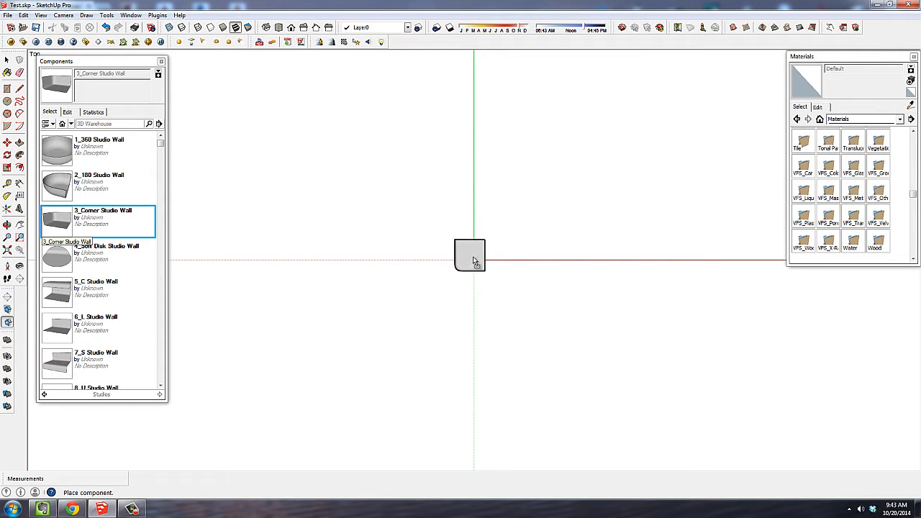
left_click(466, 264)
middle_click_drag(403, 271, 82, 183)
scroll(475, 259, "up", 5)
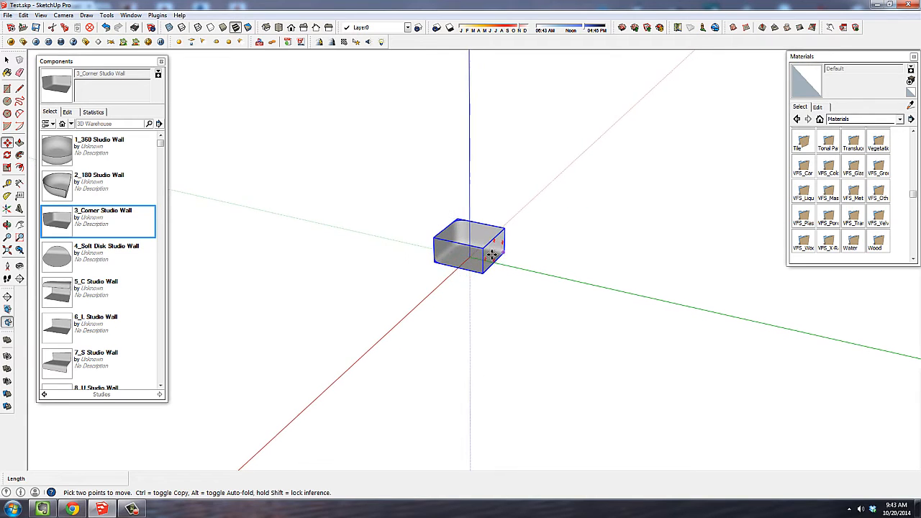
scroll(468, 227, "up", 5)
middle_click_drag(465, 309, 462, 244)
scroll(462, 244, "up", 8)
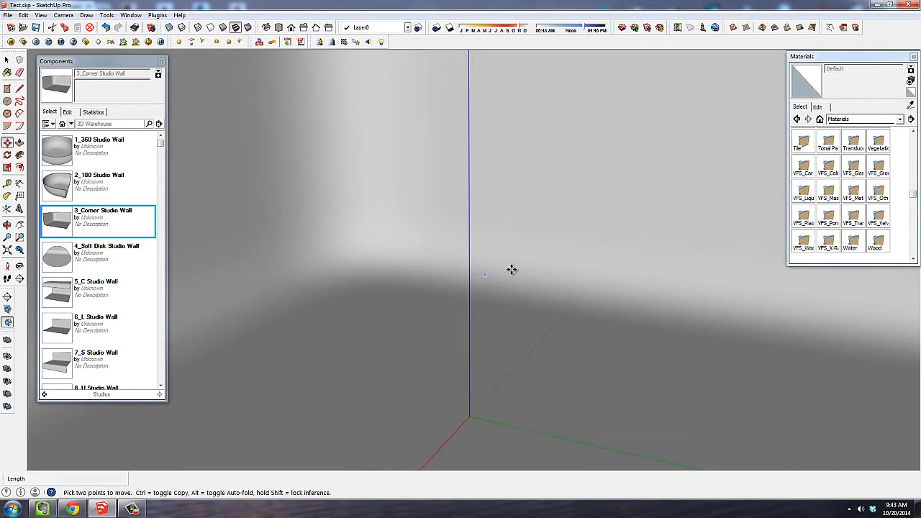
Add a scene named Scene 1 that saves the current view of the studio corner.
left_click(130, 15)
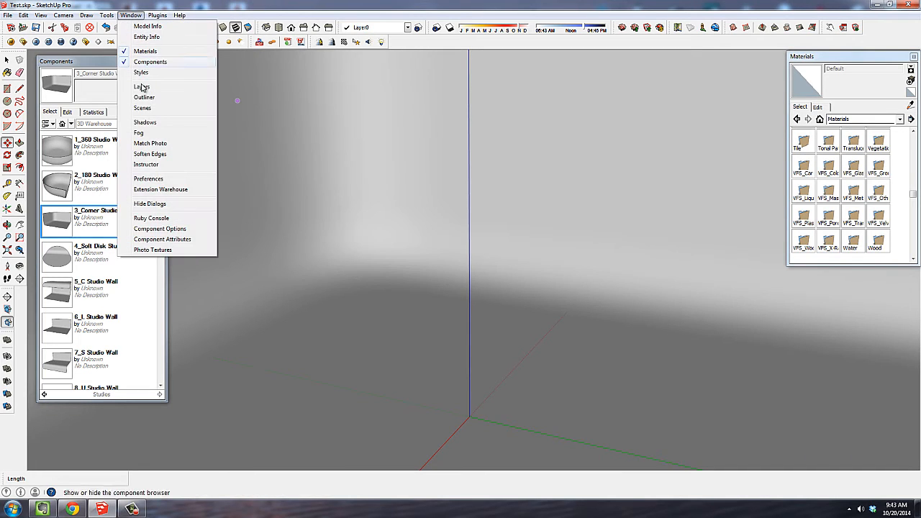
left_click(143, 108)
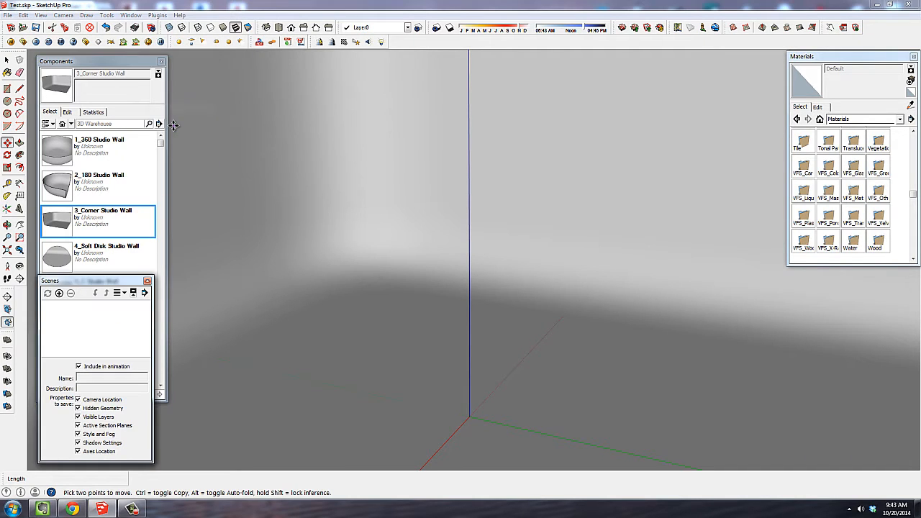
left_click(59, 293)
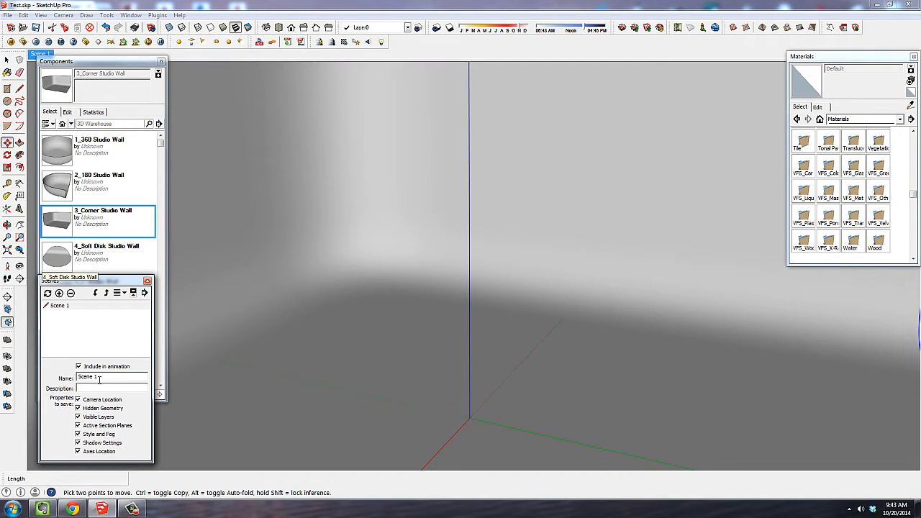
Draw a rectangle on the studio floor around the origin and push/pull it up into a box about 2' 7 7/8" tall.
middle_click_drag(579, 278, 602, 259)
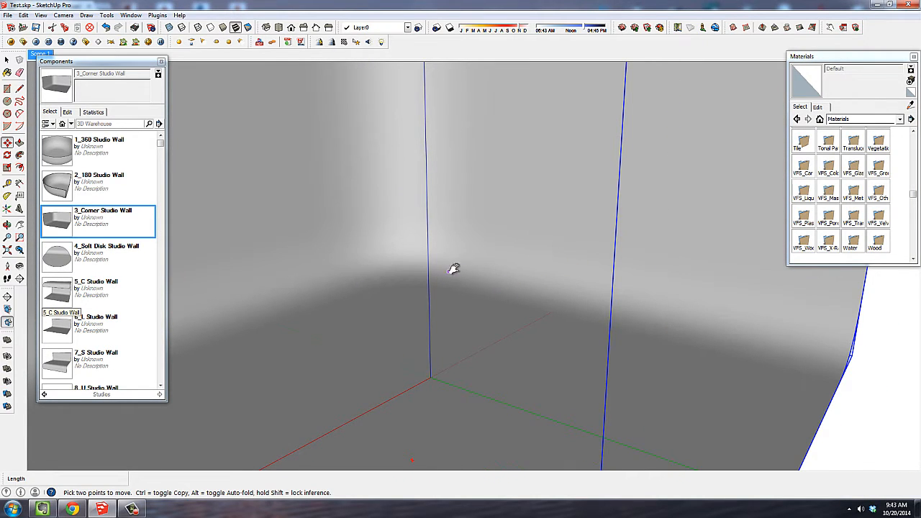
middle_click_drag(454, 269, 569, 325)
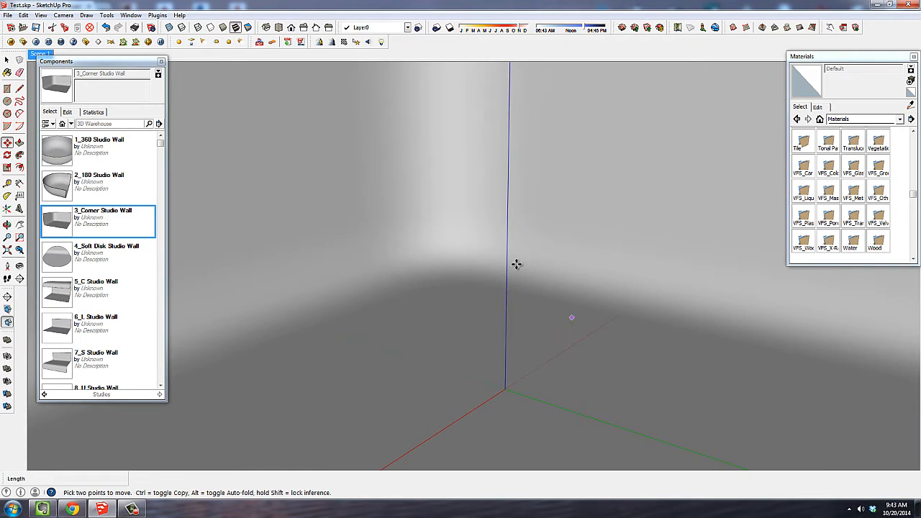
left_click(7, 88)
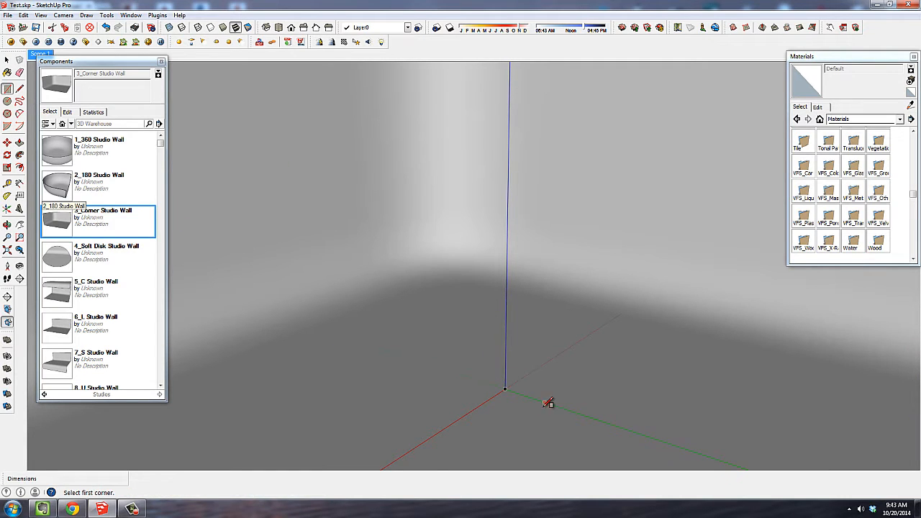
left_click(475, 454)
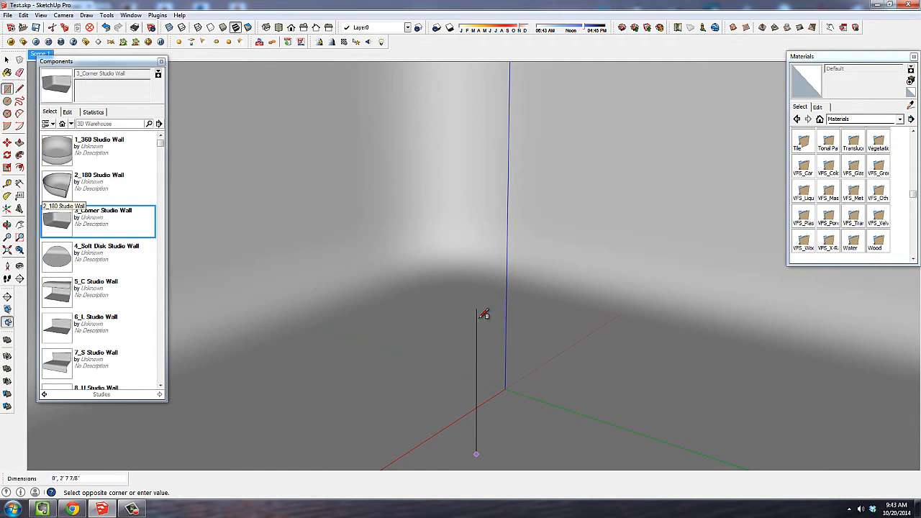
left_click(502, 327)
key("p")
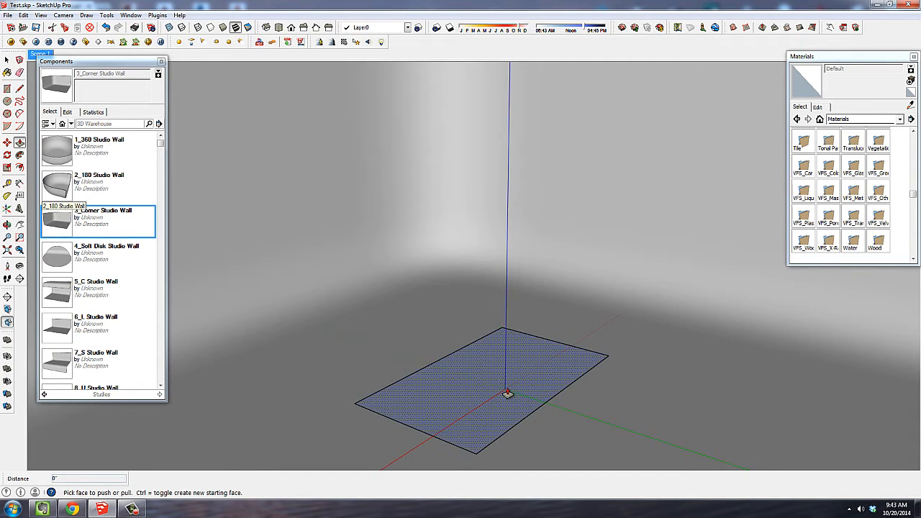
left_click(507, 394)
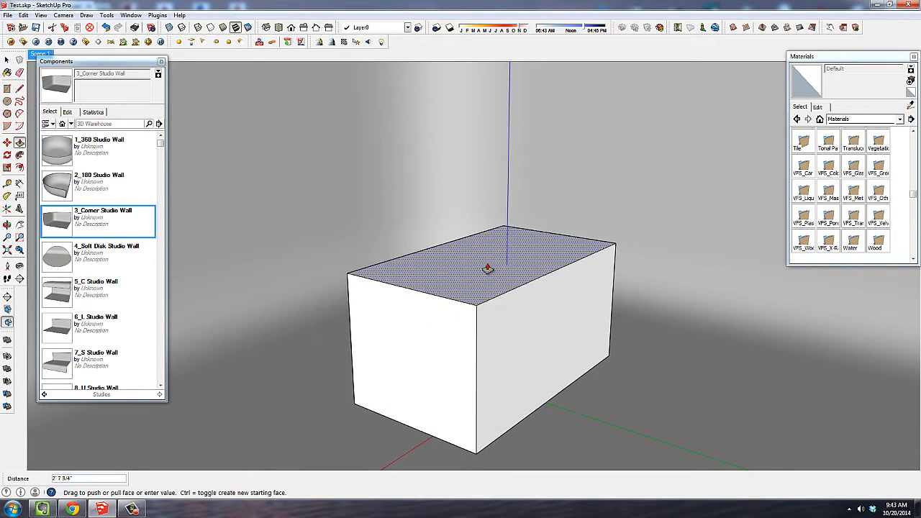
left_click(487, 272)
Reframe the view on the box and update Scene 1 to save it.
middle_click_drag(485, 329, 539, 323)
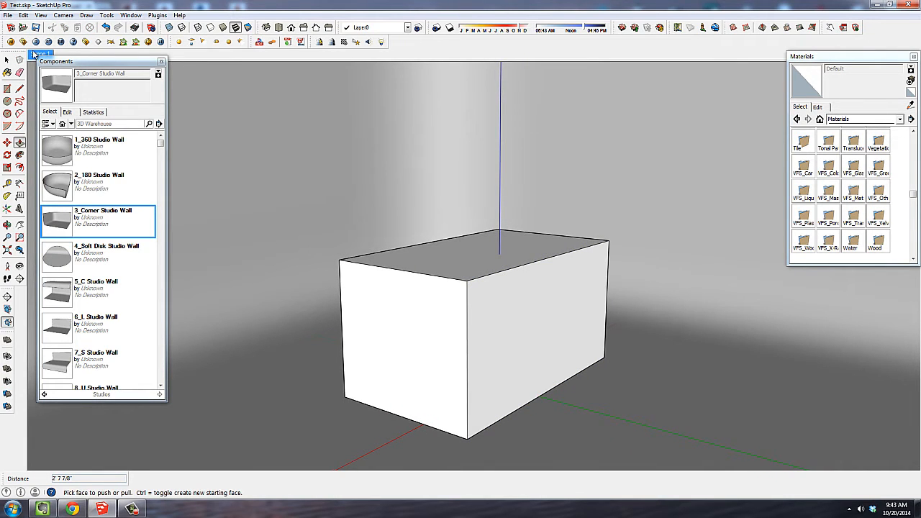
right_click(33, 53)
left_click(60, 95)
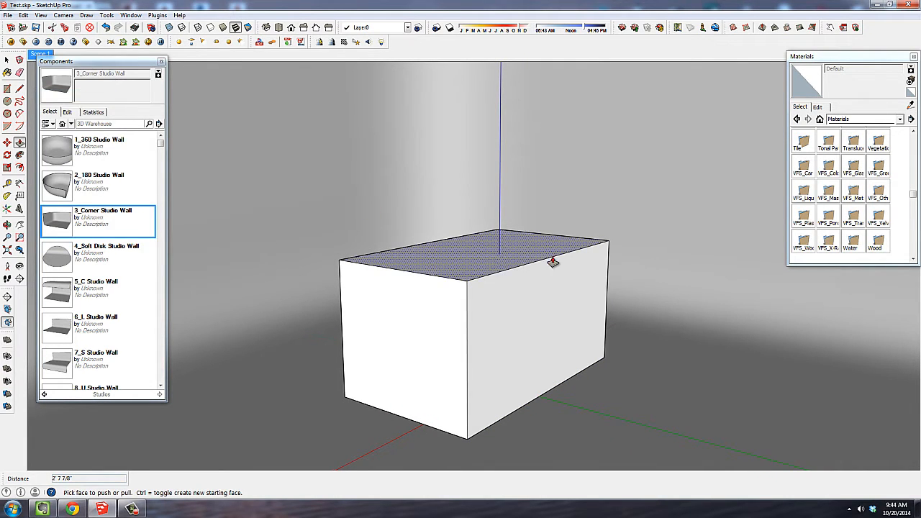
Paint the two visible sides and the top of the box with the Brick_Lucky_Outside material from the VFS_Masonry collection.
left_click(900, 120)
left_click_drag(902, 154, 899, 209)
left_click(874, 175)
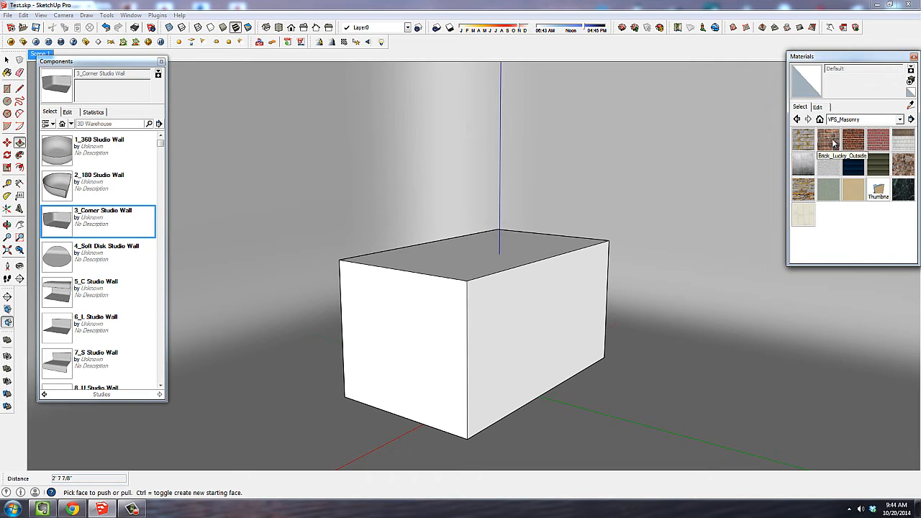
left_click(833, 143)
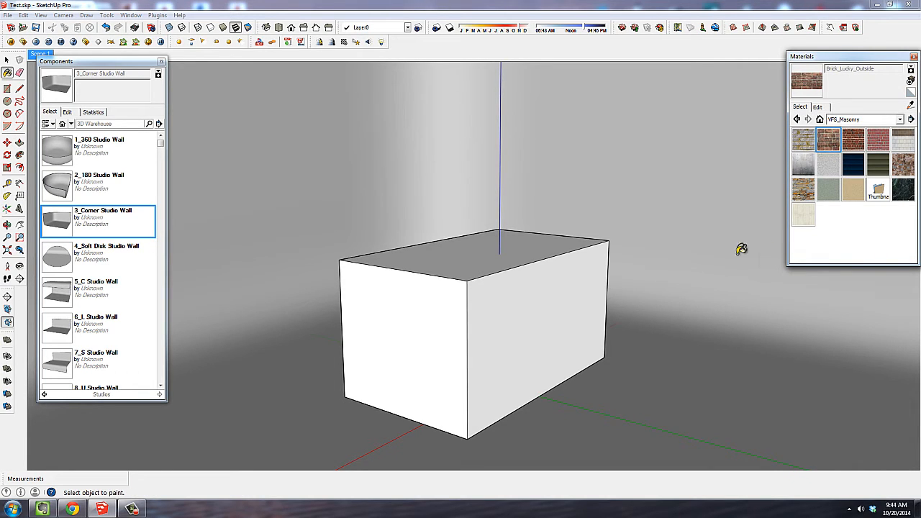
left_click(436, 342)
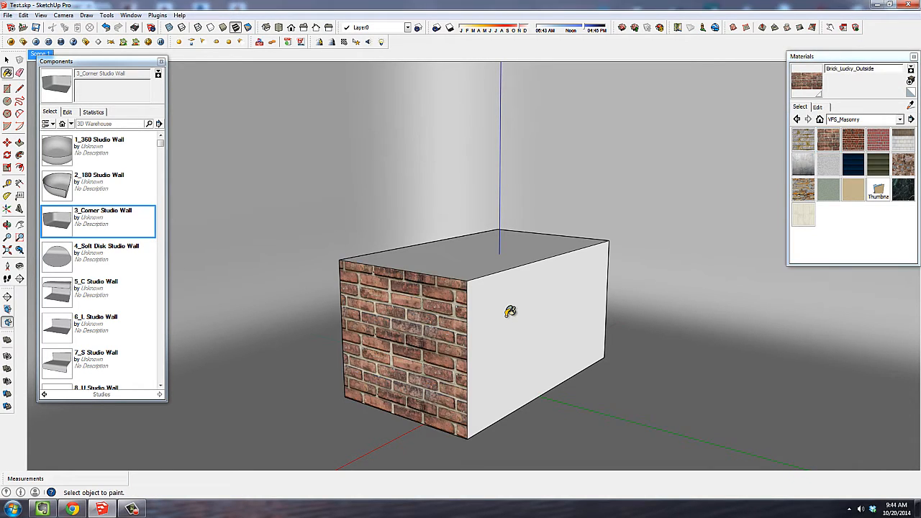
left_click(510, 311)
left_click(494, 254)
key("space")
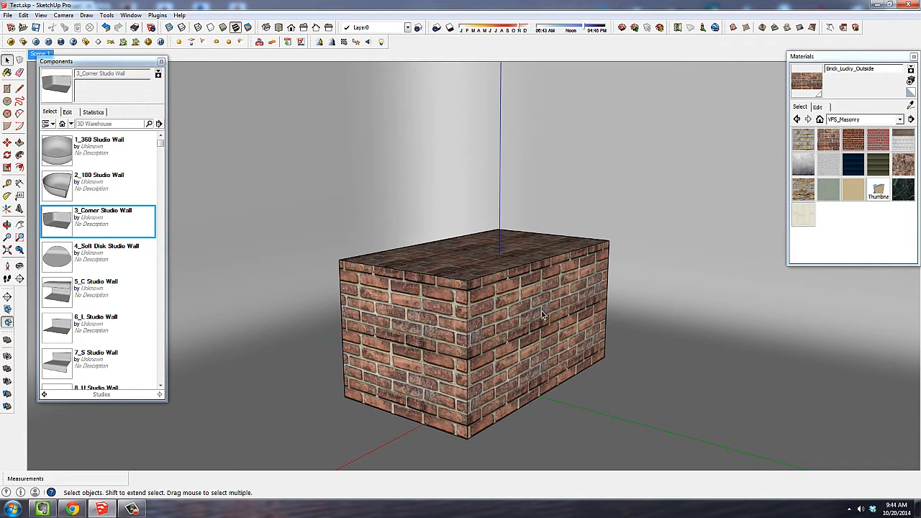
Render the brick box with V-Ray, review the image, and dismiss the frame buffer.
left_click(36, 41)
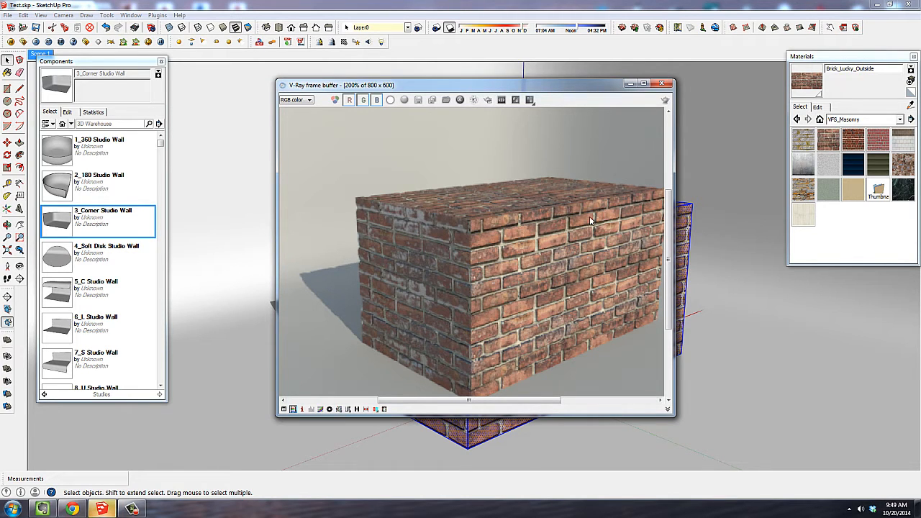
left_click(661, 83)
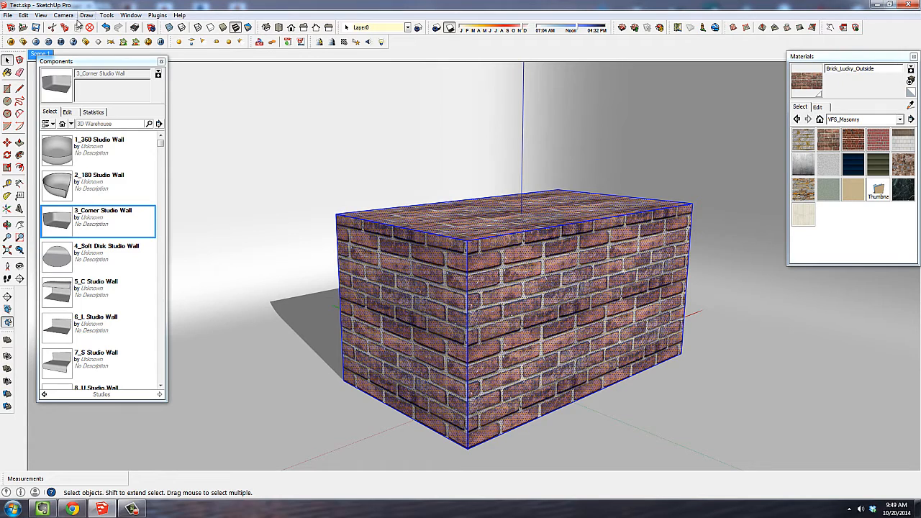
Open the V-Ray material editor and examine the diffuse and reflection settings of Brick_Lucky_Outside.
left_click(11, 41)
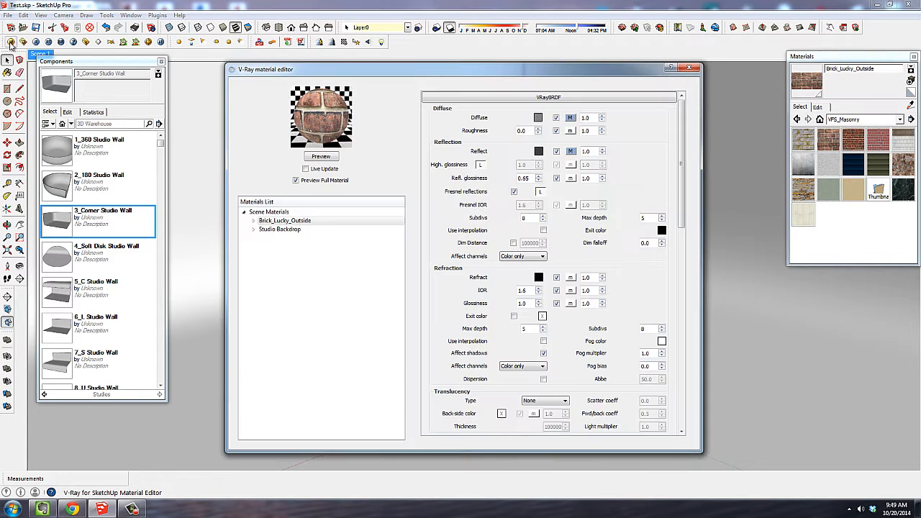
left_click(314, 221)
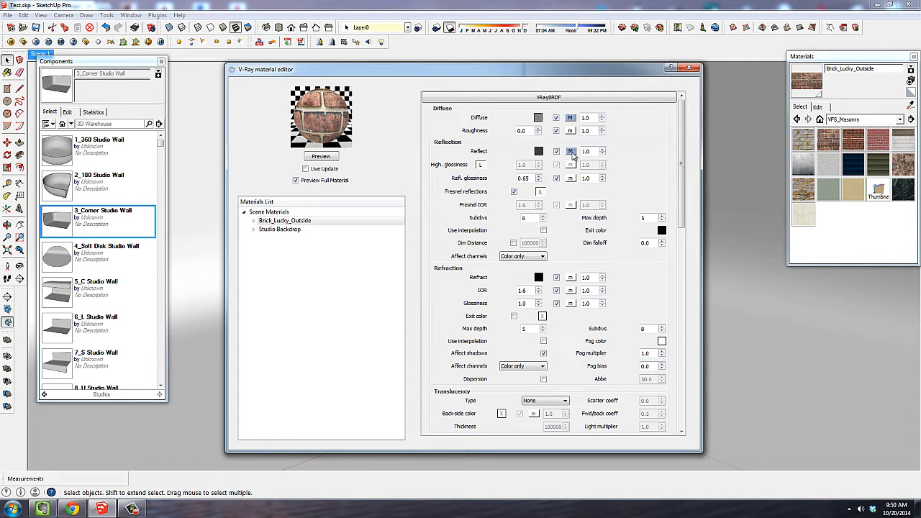
left_click_drag(690, 188, 647, 121)
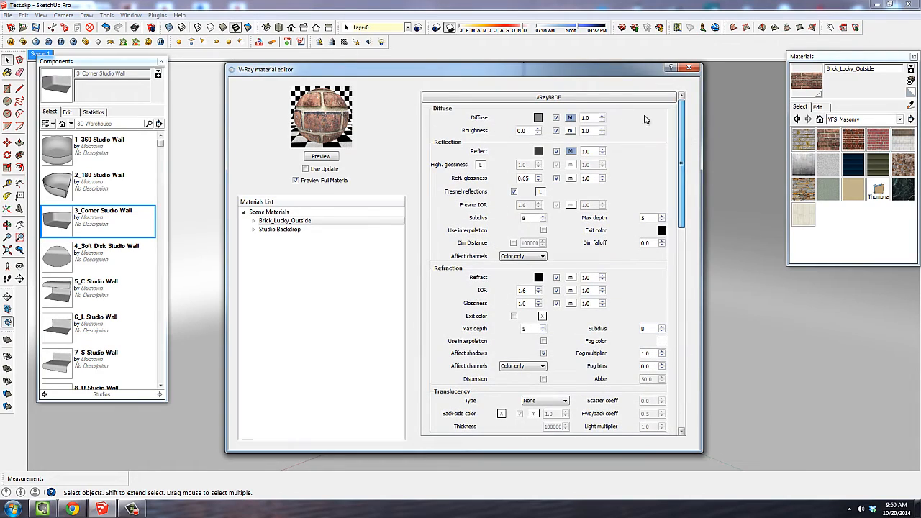
Examine the Masonry texture files behind the brick material's diffuse map, then leave the texture and material editors without changing anything.
left_click(570, 118)
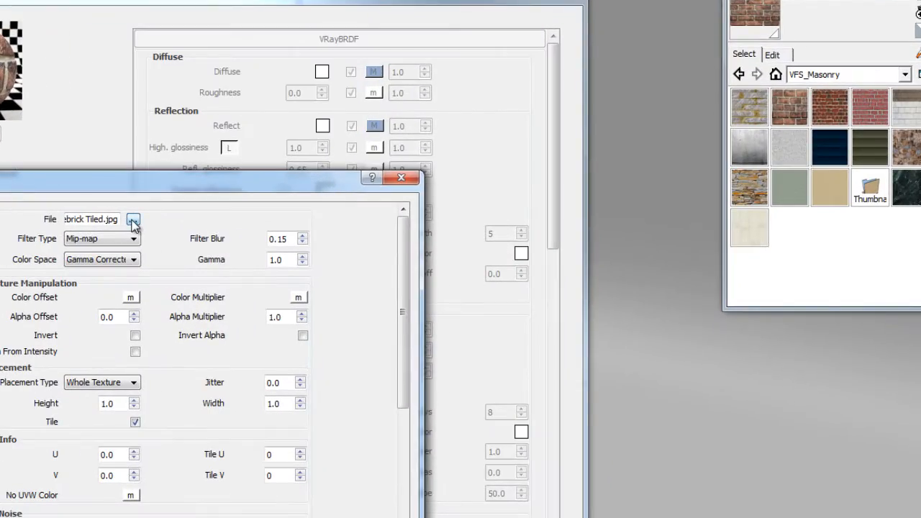
left_click(133, 220)
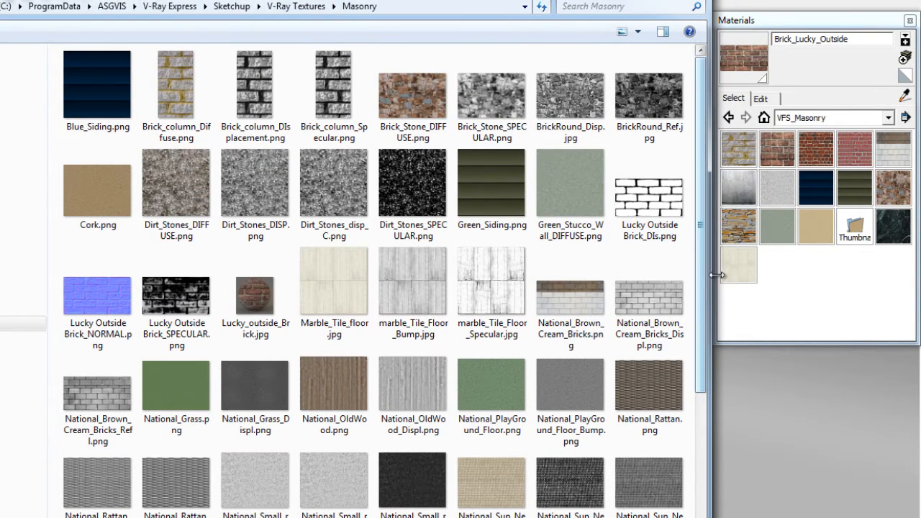
mouse_move(717, 275)
left_mouse_down()
mouse_move(761, 272)
mouse_move(733, 275)
left_mouse_up()
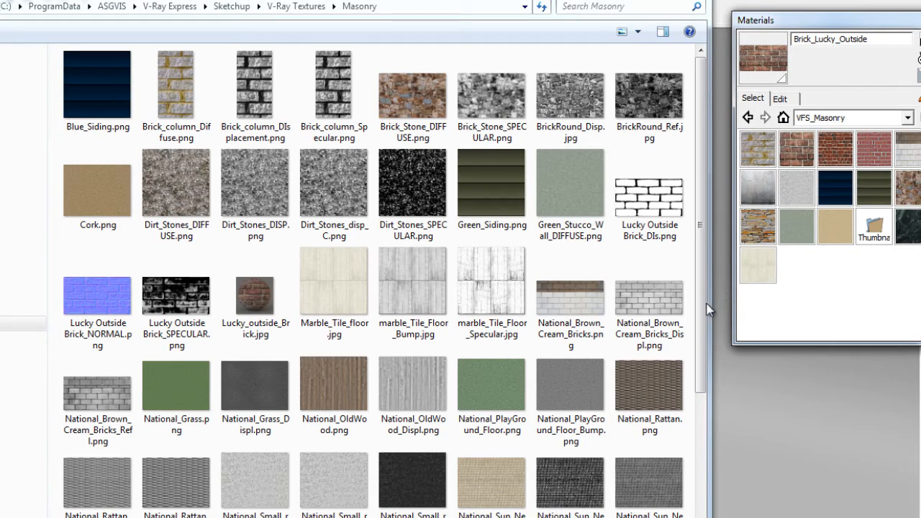
left_click_drag(707, 310, 719, 306)
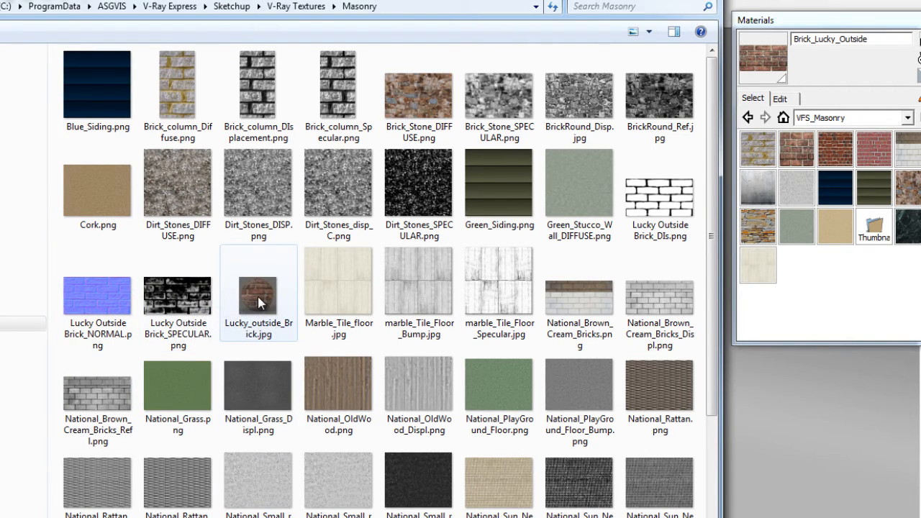
left_click_drag(710, 306, 711, 376)
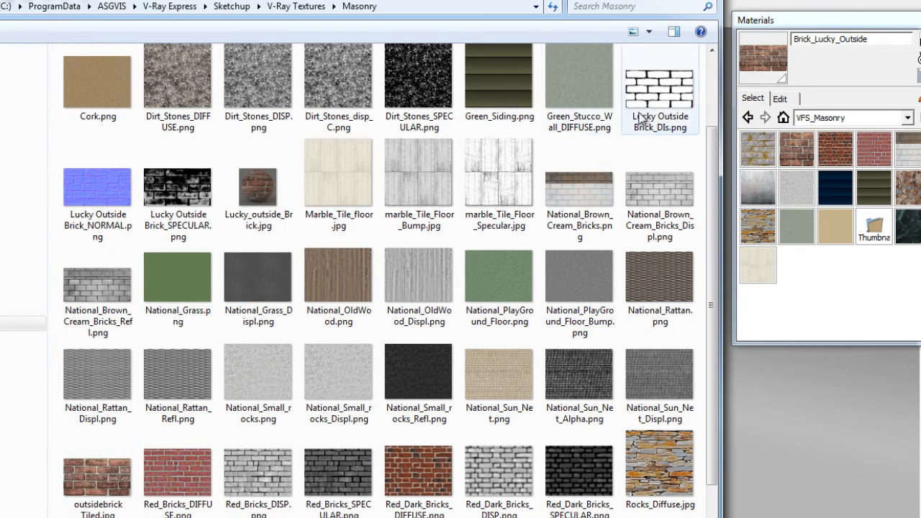
mouse_move(661, 96)
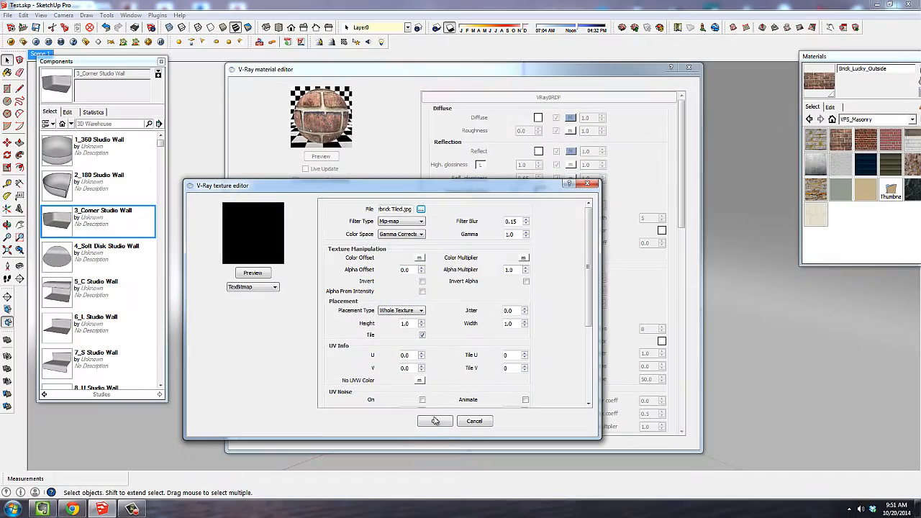
left_click(474, 422)
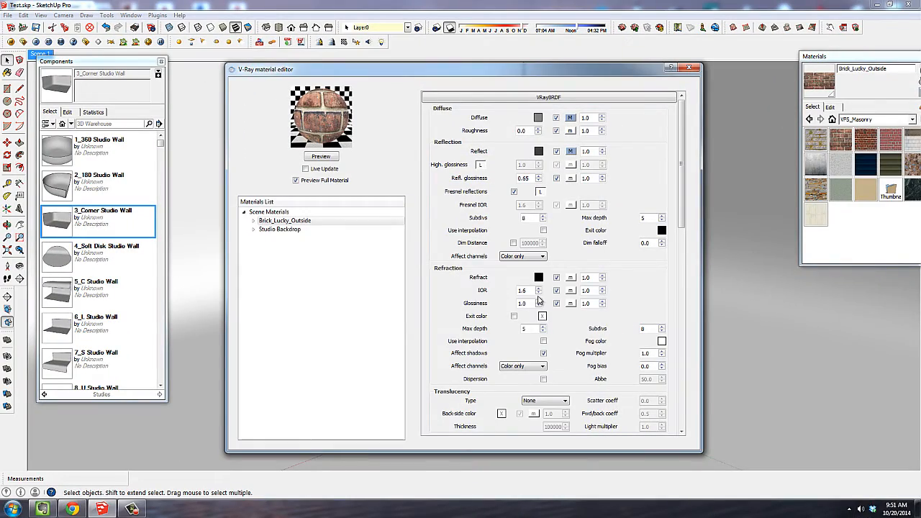
left_click(688, 68)
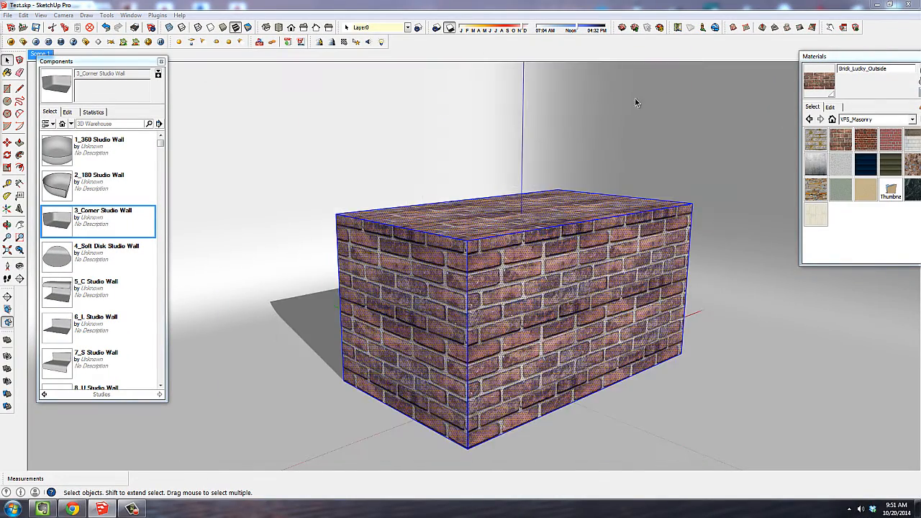
Place the Forest HDRI dome from the V-Ray Components HDRI collection on the studio floor beside the brick box.
left_click(71, 124)
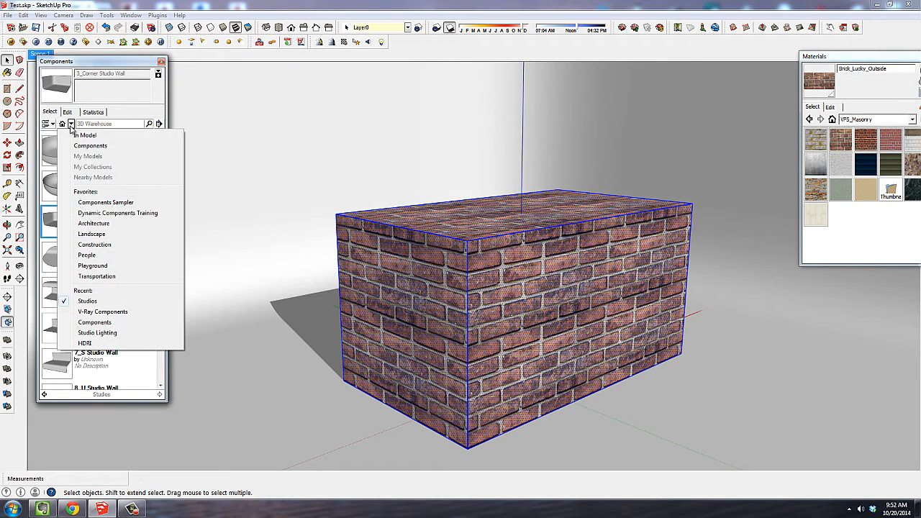
left_click(90, 311)
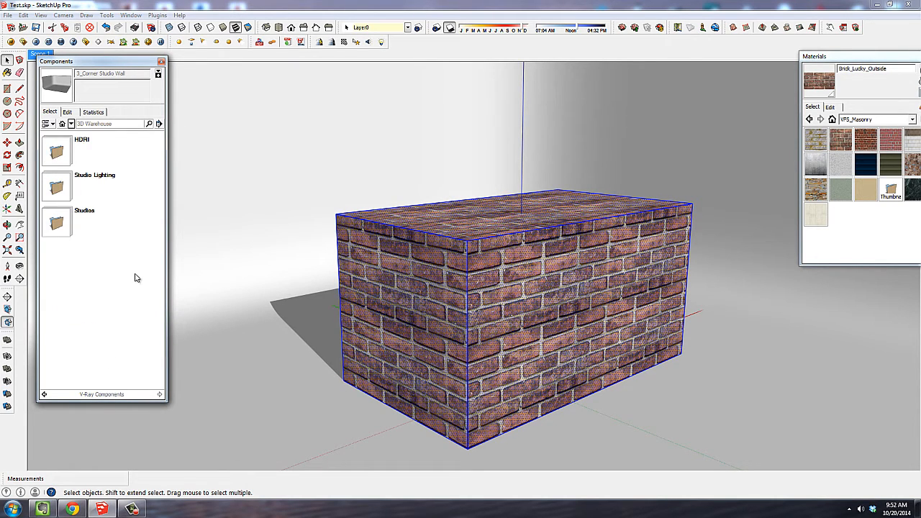
left_click(56, 153)
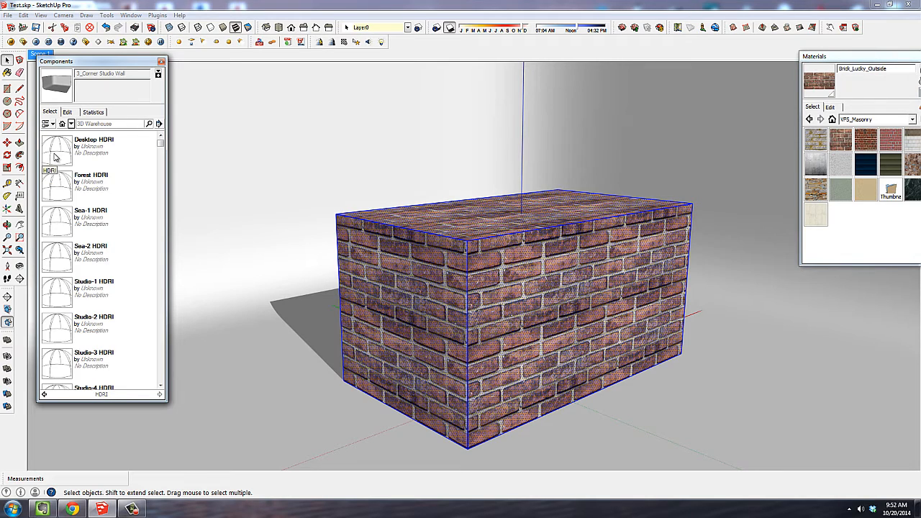
left_click(87, 188)
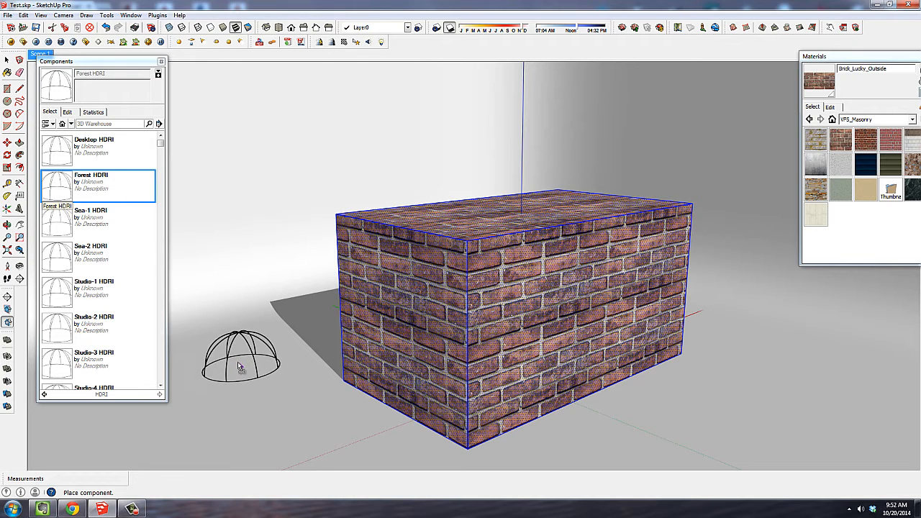
left_click(265, 366)
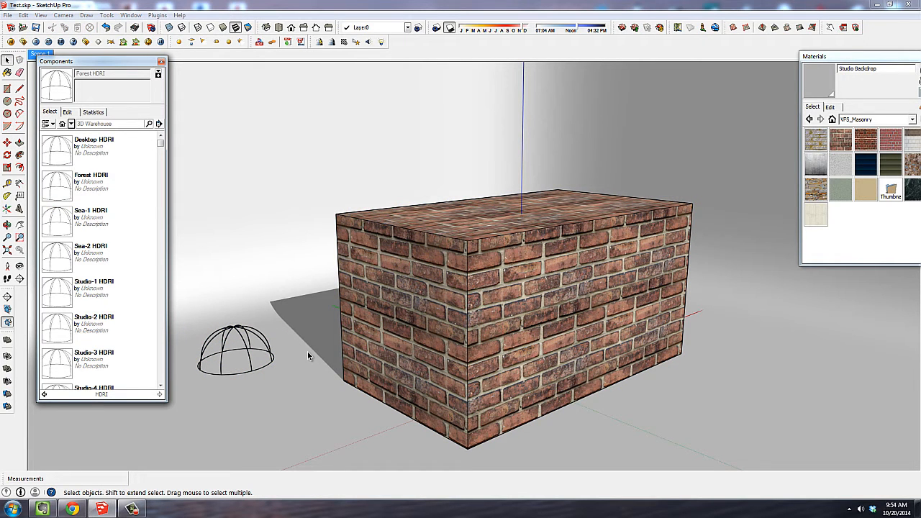
Place the Newell teapot from the components already in the model on top of the brick box.
left_click(70, 124)
left_click(84, 146)
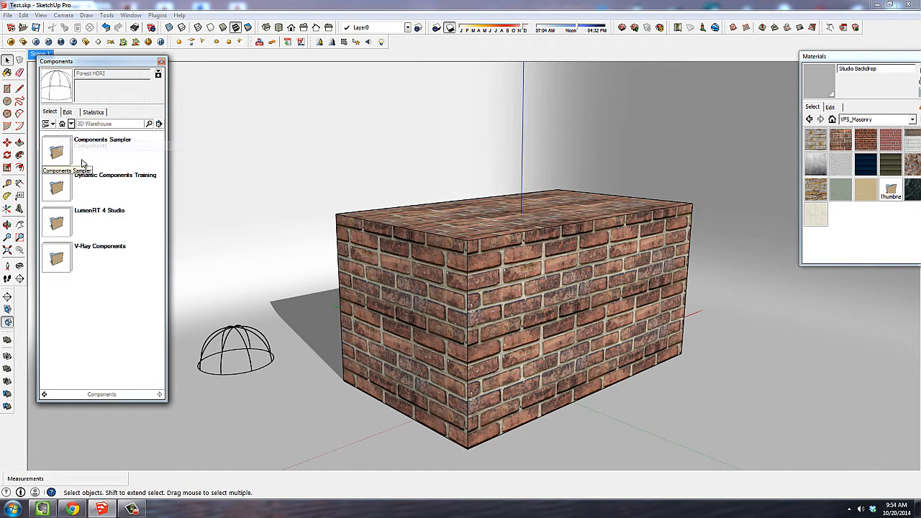
left_click(63, 124)
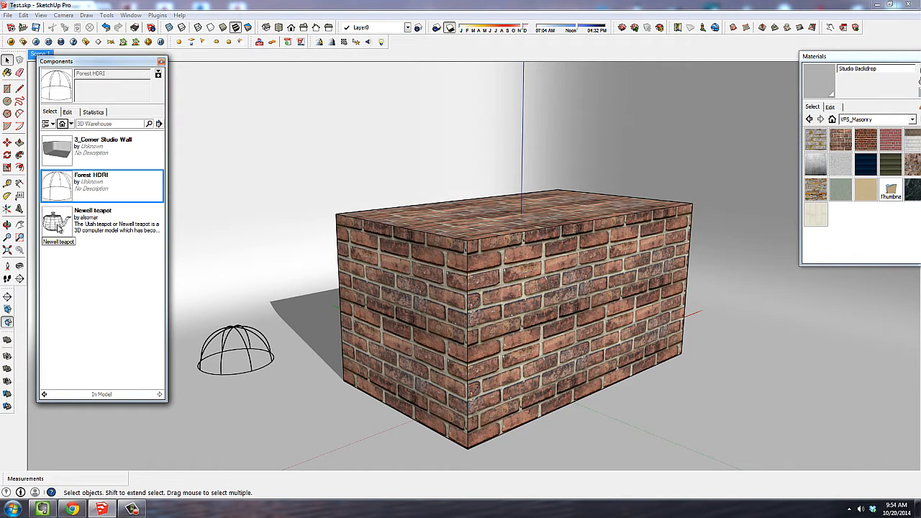
left_click(477, 233)
Move the teapot vertically to adjust how its base sits on the top face of the brick box.
key("m")
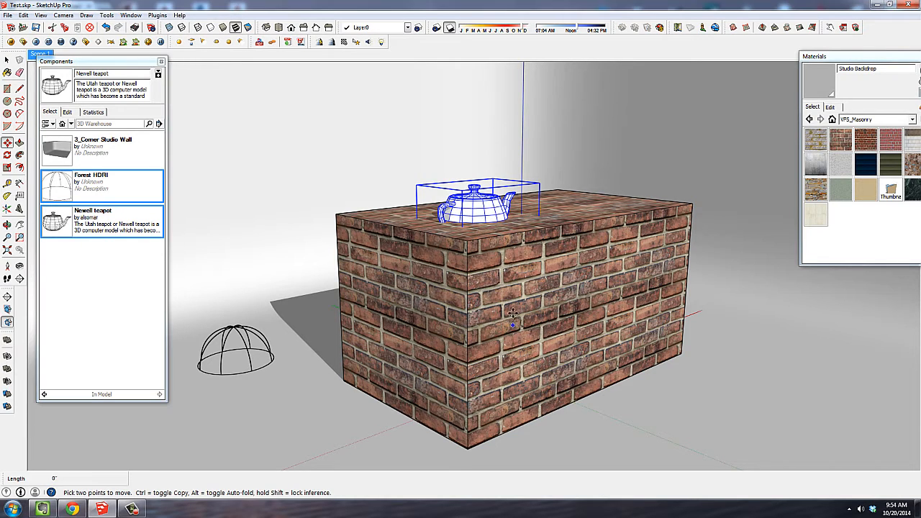
left_click(503, 292)
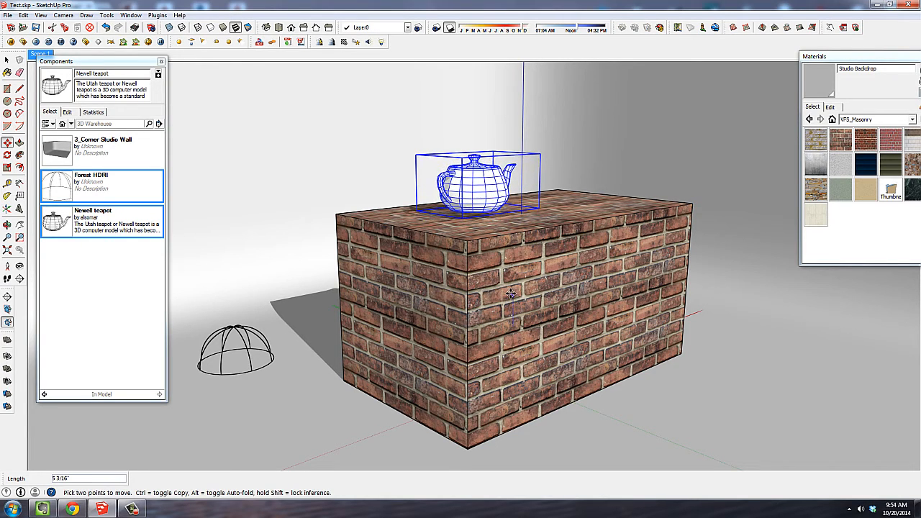
left_click(473, 214)
left_click(487, 226)
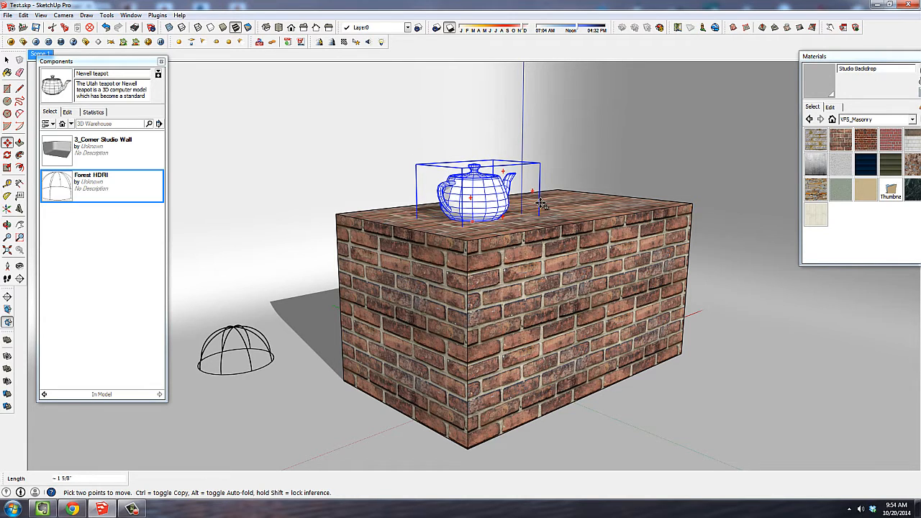
Paint the teapot's geometry with Metal_Silver from the VFS_Metal collection and render the scene.
key("space")
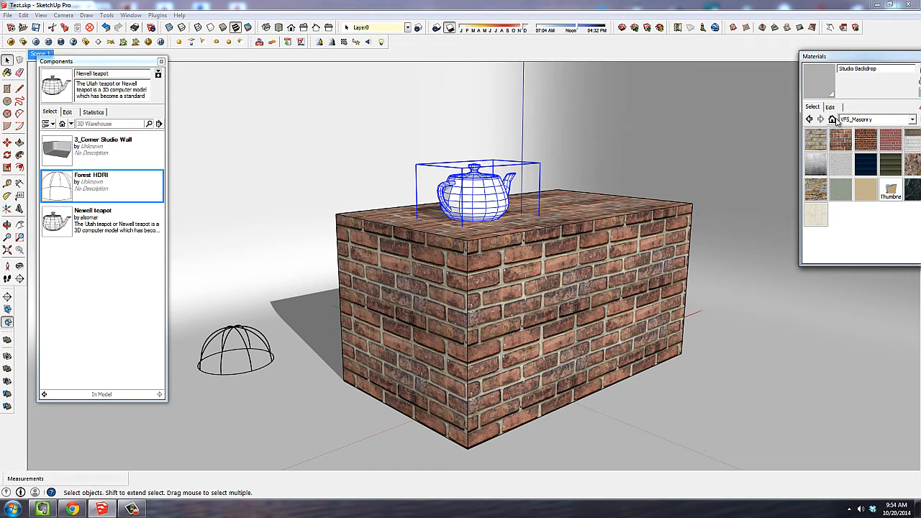
left_click(880, 119)
left_click(867, 168)
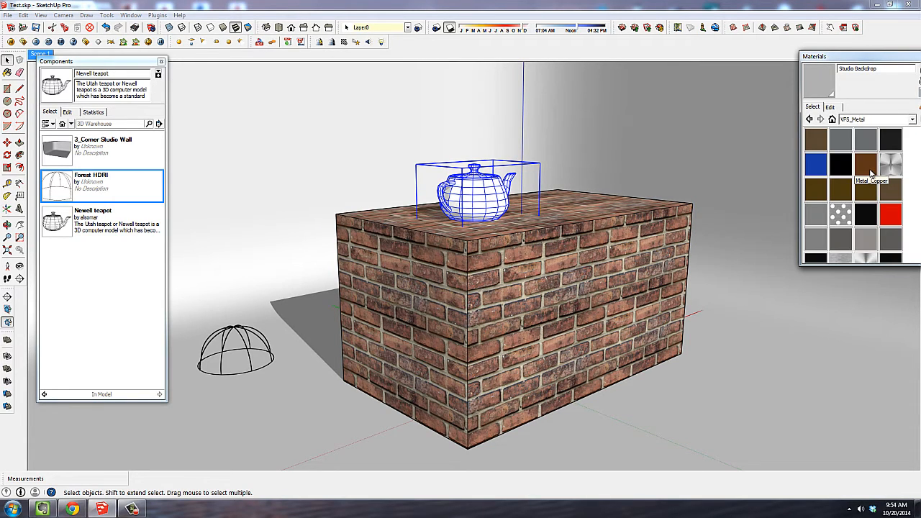
left_click(847, 244)
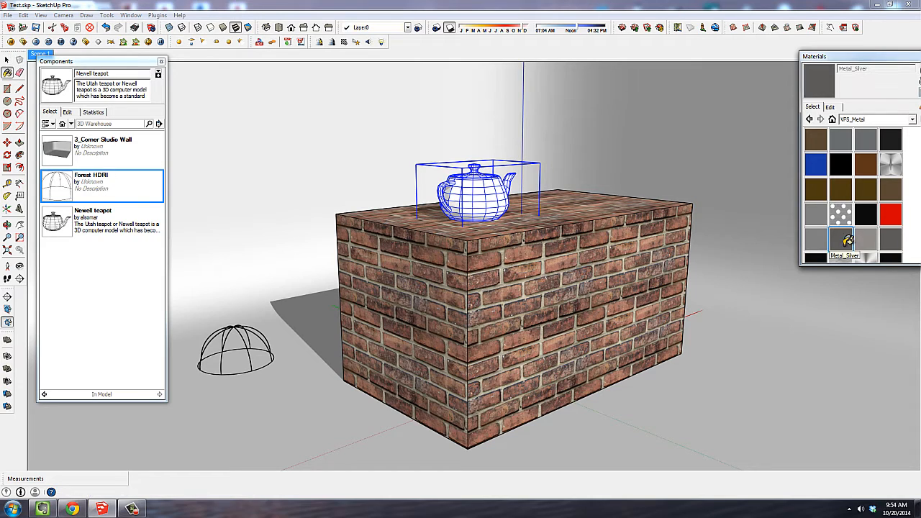
key("space")
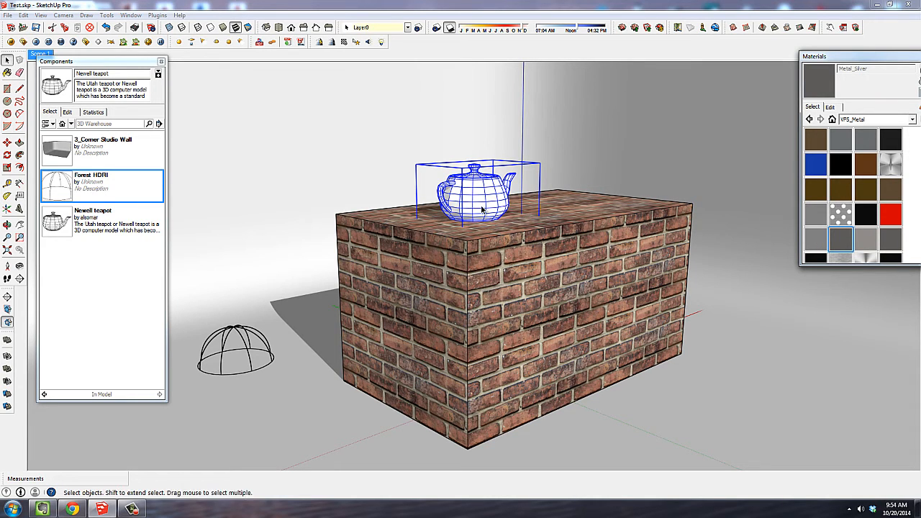
double_click(480, 209)
left_click(478, 207)
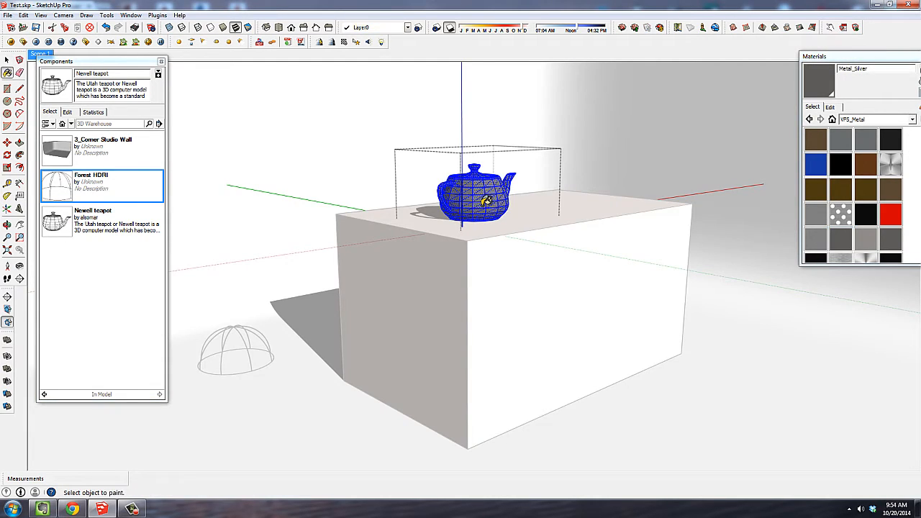
key("Escape")
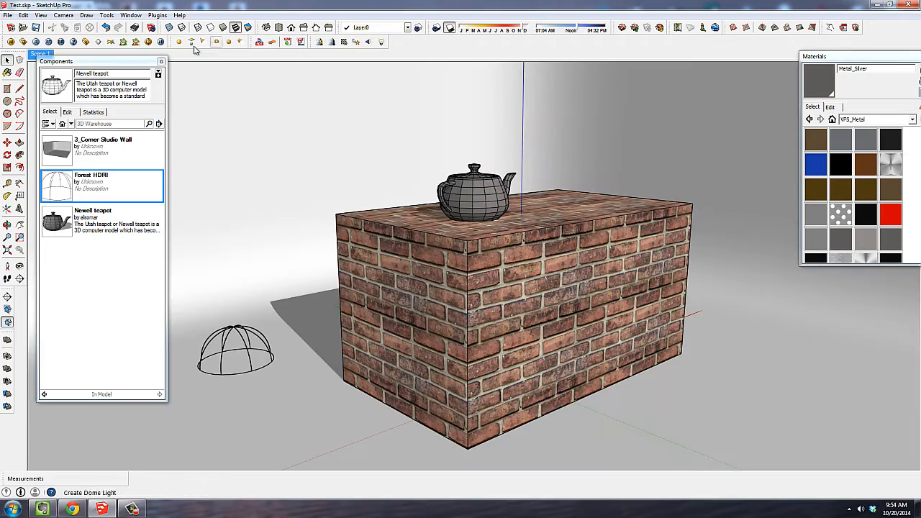
left_click(36, 42)
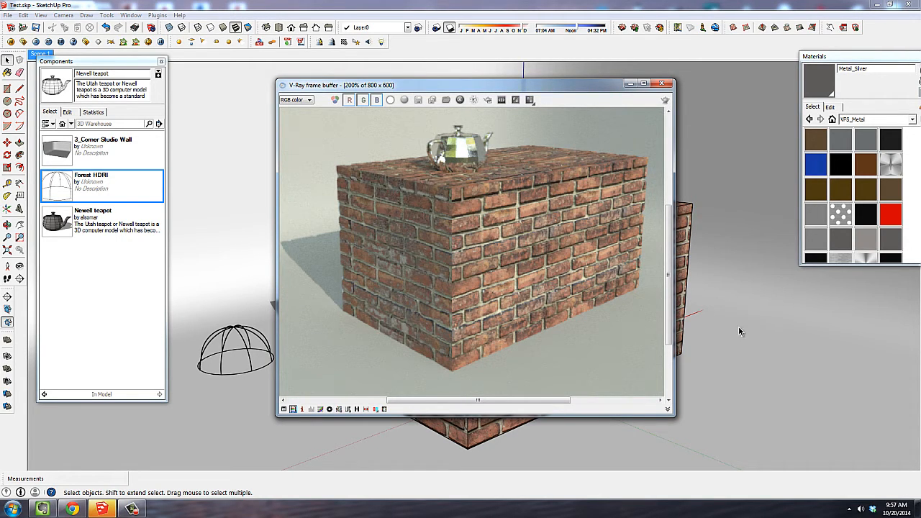
Draw a circle on the studio floor beside the brick box and extrude it upward into a cylinder.
left_click(7, 101)
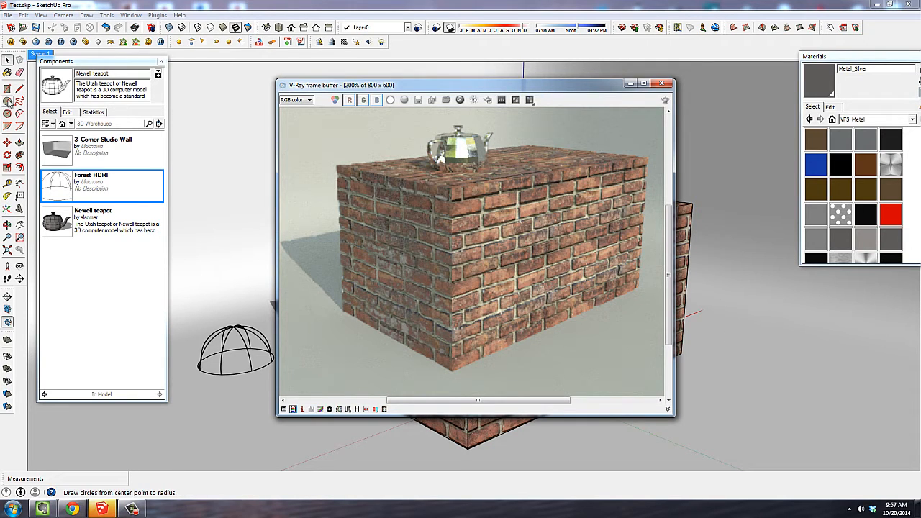
left_click(731, 386)
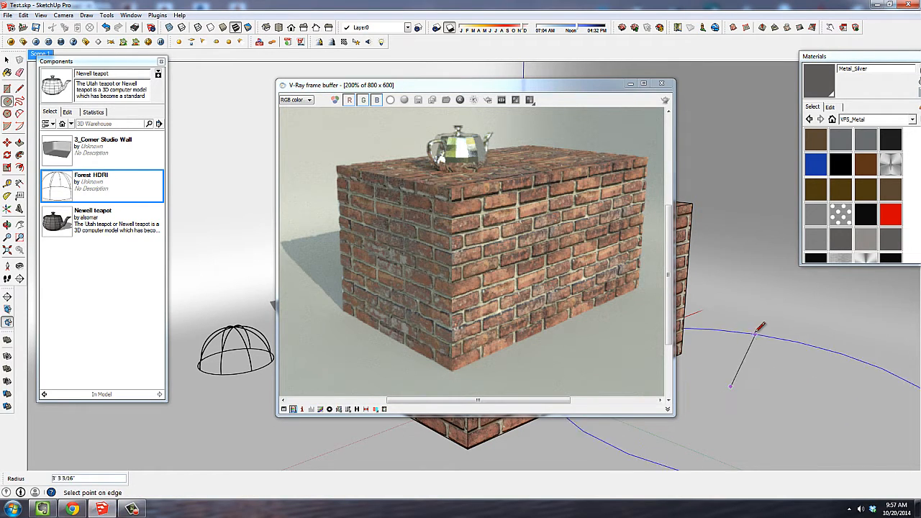
left_click(754, 373)
key("p")
left_click(741, 405)
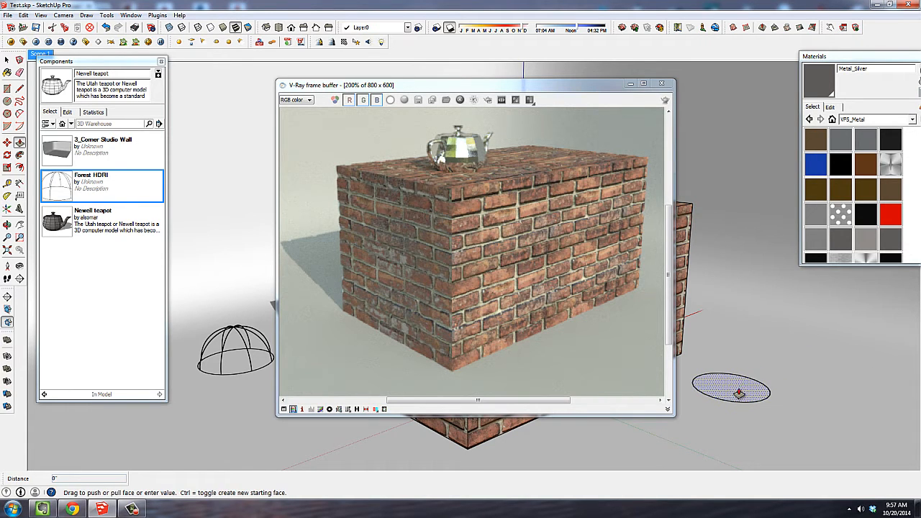
left_click(735, 272)
key("space")
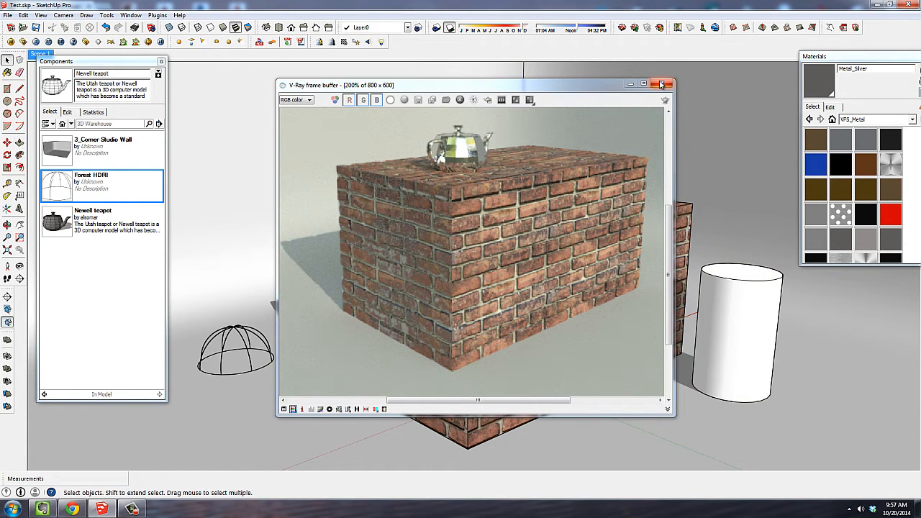
Close the render window and make the whole cylinder a group.
left_click(662, 84)
middle_click_drag(774, 302, 715, 290)
double_click(740, 333)
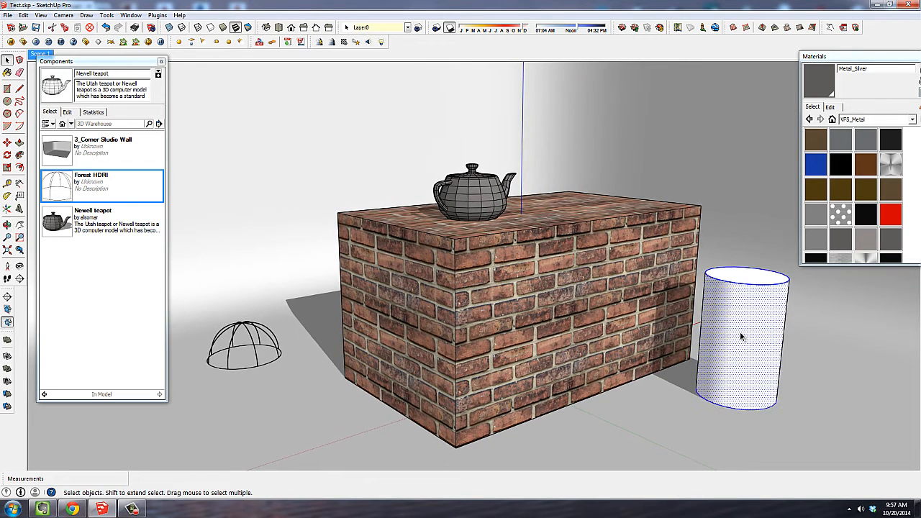
right_click(740, 333)
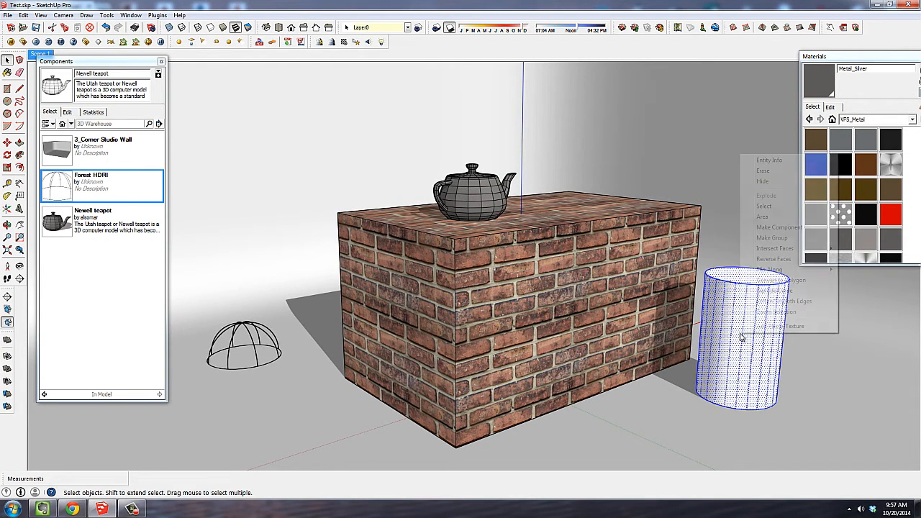
left_click(771, 238)
Move the cylinder group from the floor onto the brick box's top face, beside the teapot.
key("m")
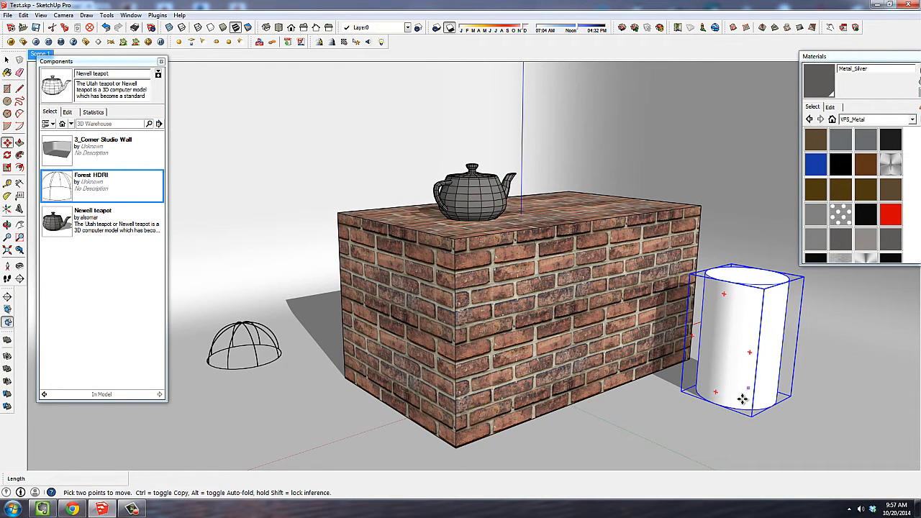
left_click(734, 406)
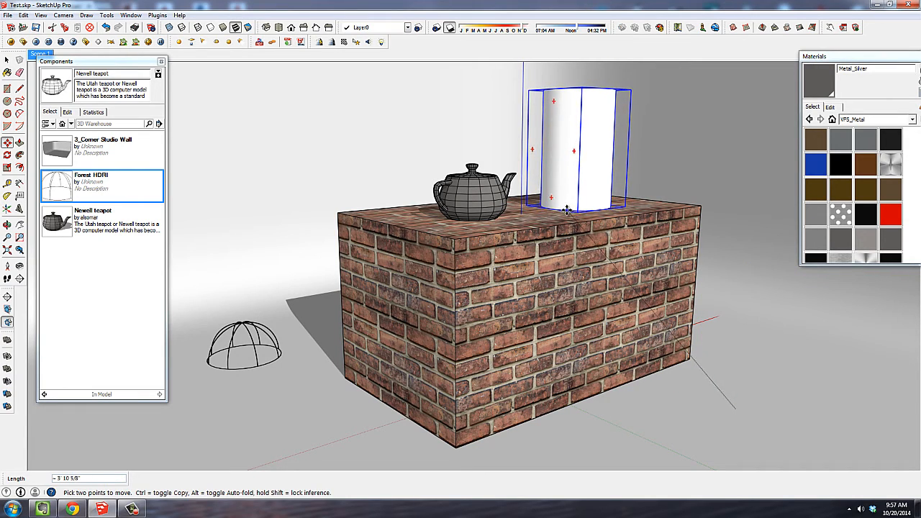
left_click(567, 209)
key("space")
Open the cylinder group and paint its curved side face with Metal_Silver.
middle_click_drag(638, 214, 576, 149)
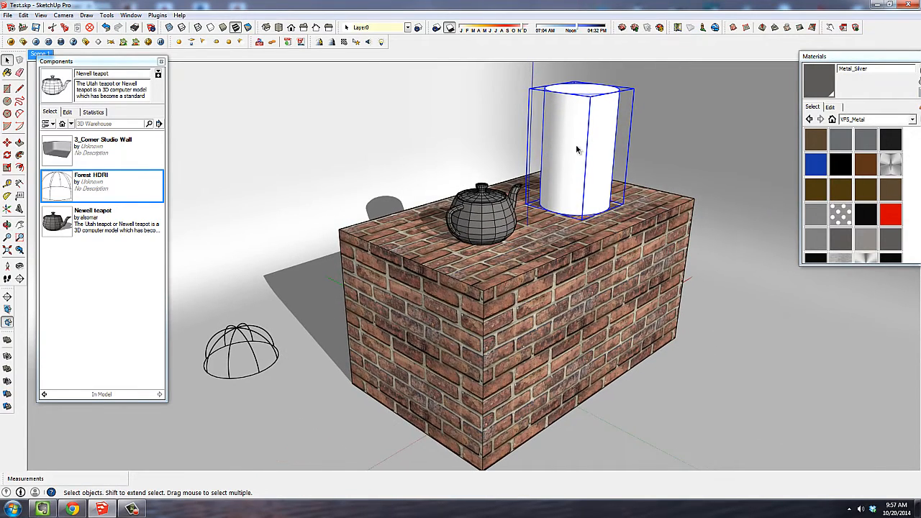
double_click(565, 157)
left_click(578, 158)
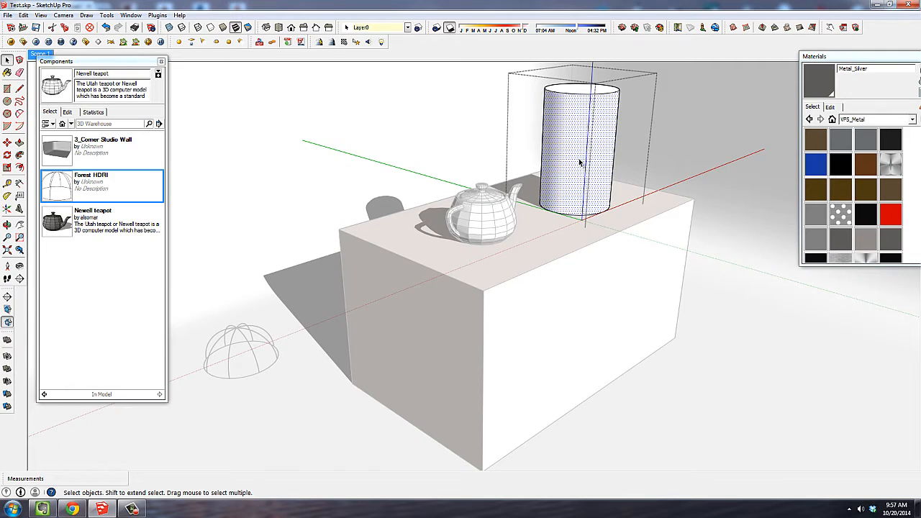
key("b")
left_click(580, 139)
key("space")
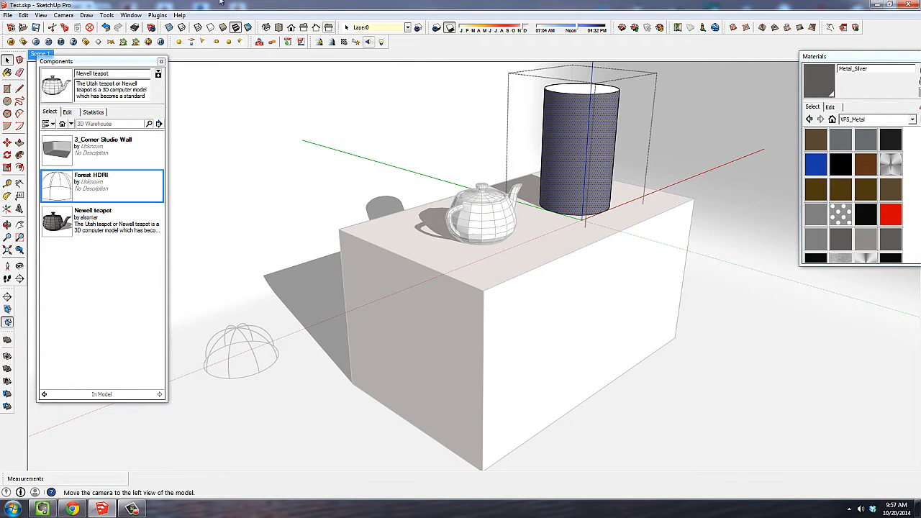
Turn on hidden geometry and compare the facets of the cylinder and the teapot up close.
left_click(130, 15)
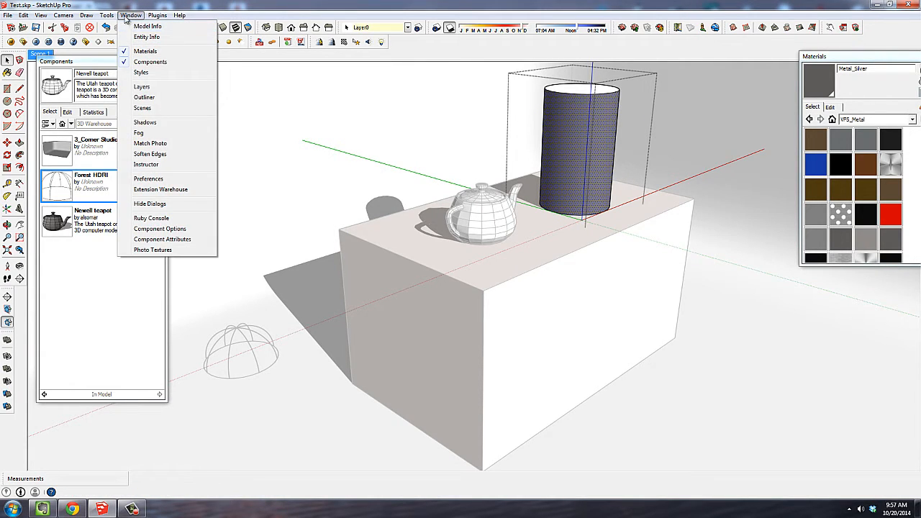
mouse_move(46, 15)
left_click(70, 51)
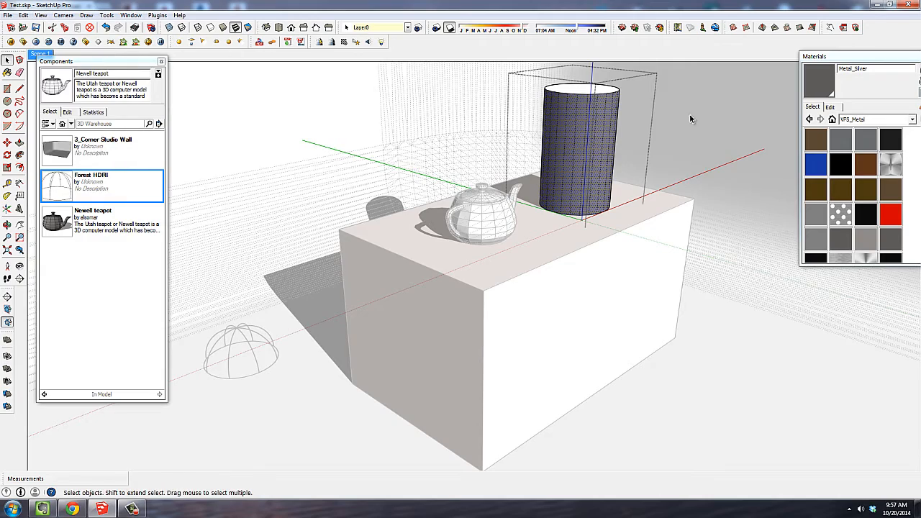
middle_click_drag(403, 165, 468, 159)
scroll(591, 173, "up", 2)
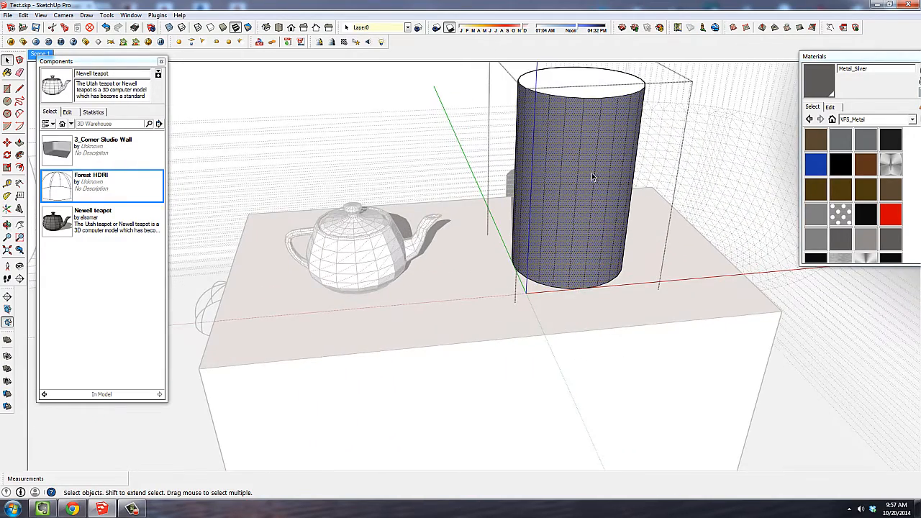
middle_click_drag(587, 197, 510, 336)
scroll(536, 271, "down", 2)
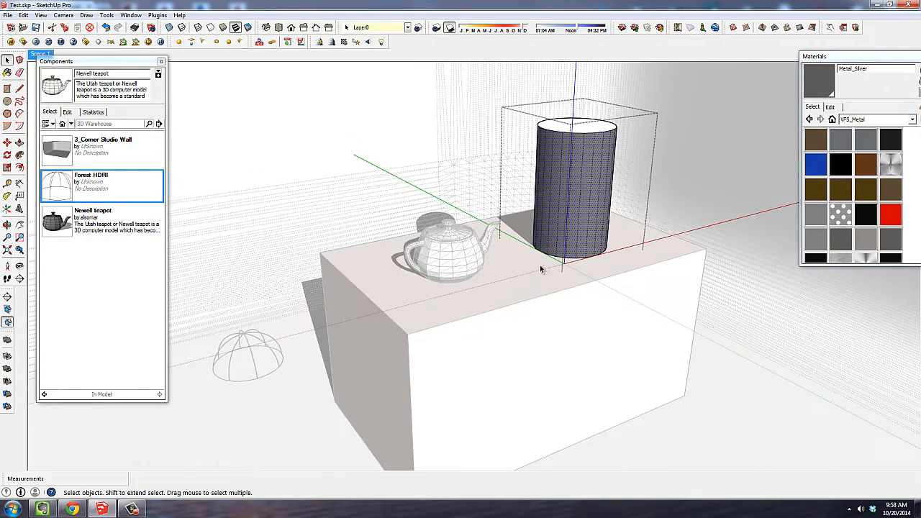
Return to the Scene 1 view and render the scene with the silver teapot and cylinder.
left_click(39, 54)
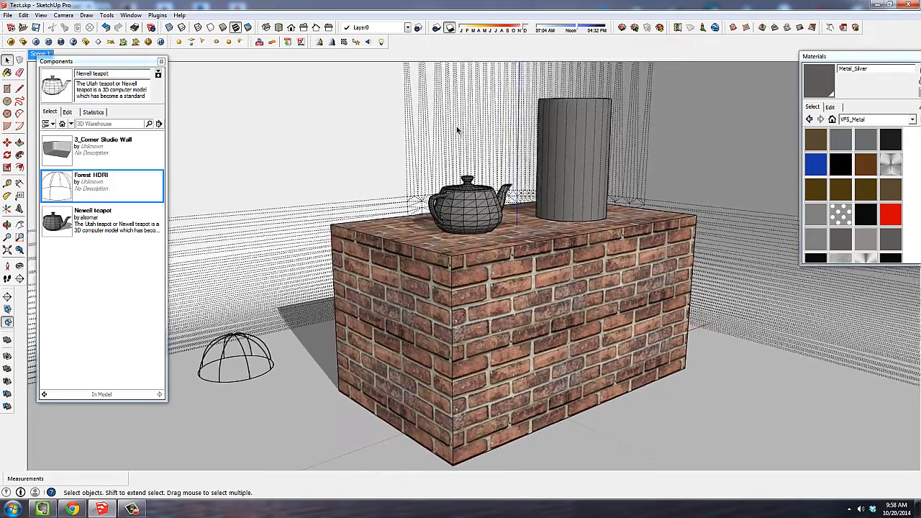
left_click(36, 42)
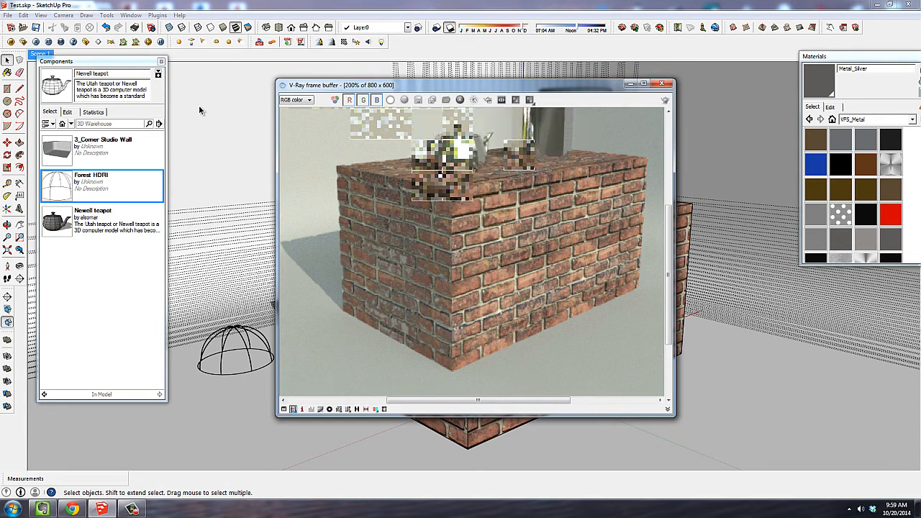
scroll(556, 134, "up", 3)
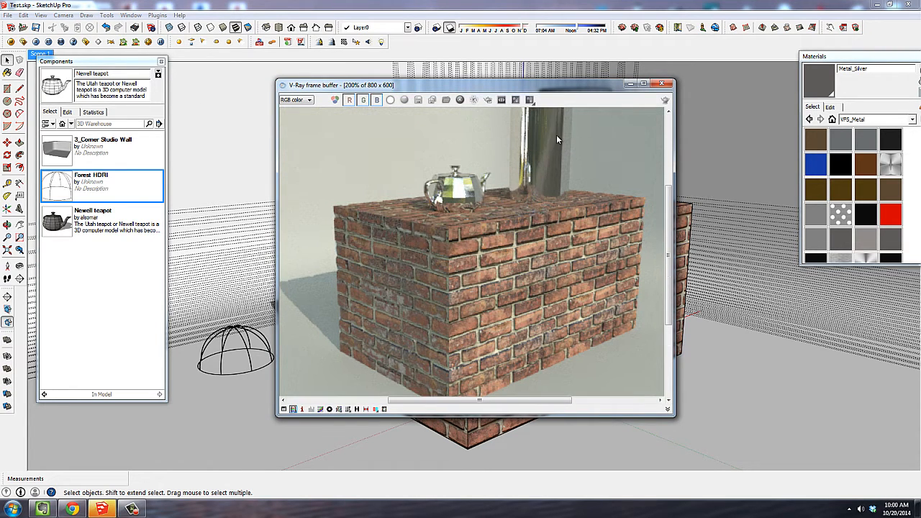
Examine the rendered metal reflections up close and the Metal_Silver reflection settings in the V-Ray material editor.
middle_click_drag(547, 196, 550, 236)
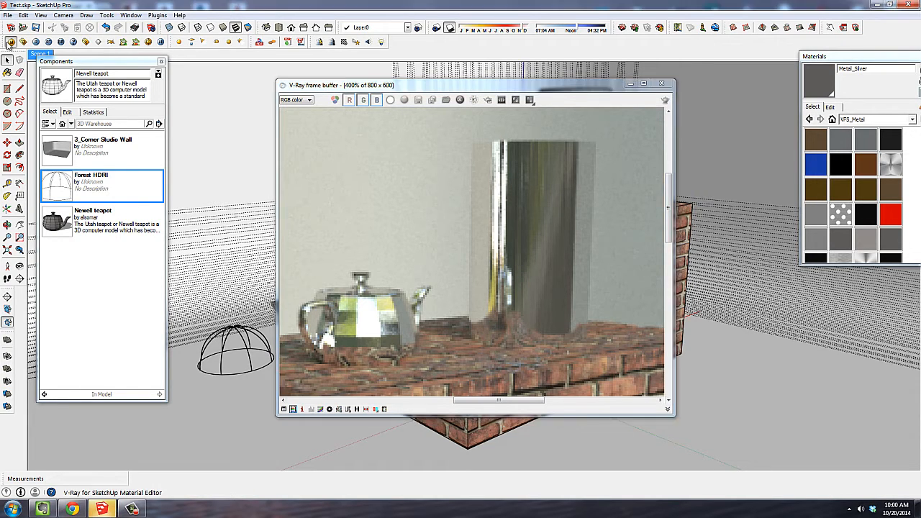
left_click(622, 28)
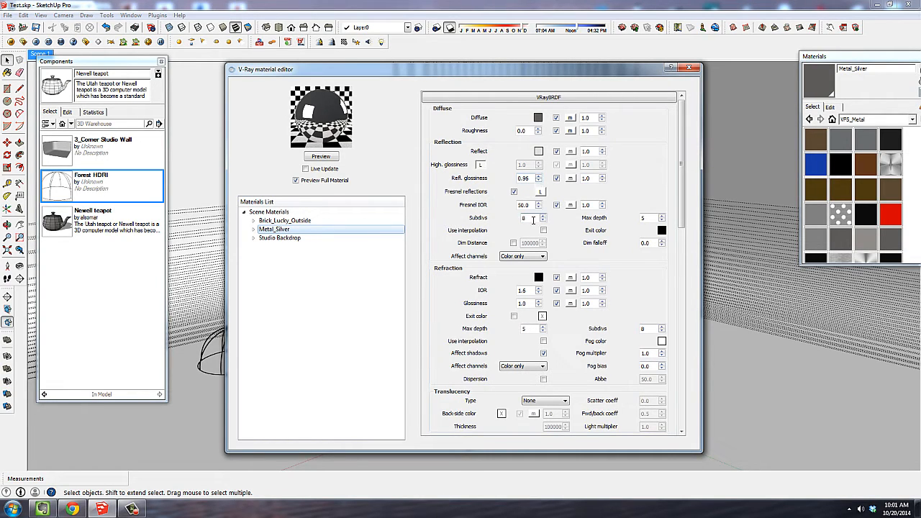
left_click(693, 69)
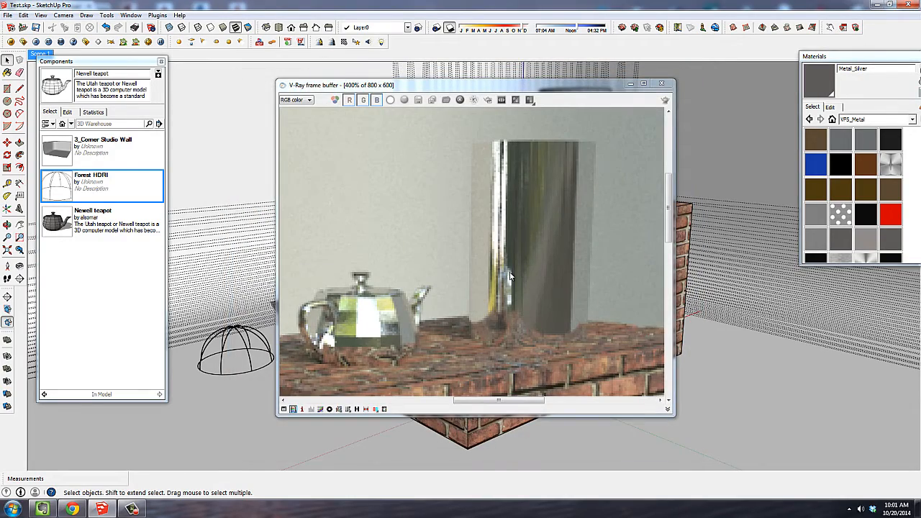
Render the scene from the opposite side of the box, facing its unpainted sides and the open backdrop.
mouse_move(509, 276)
middle_mouse_down()
mouse_move(715, 335)
mouse_move(566, 297)
mouse_move(841, 290)
middle_mouse_up()
scroll(566, 296, "up", 5)
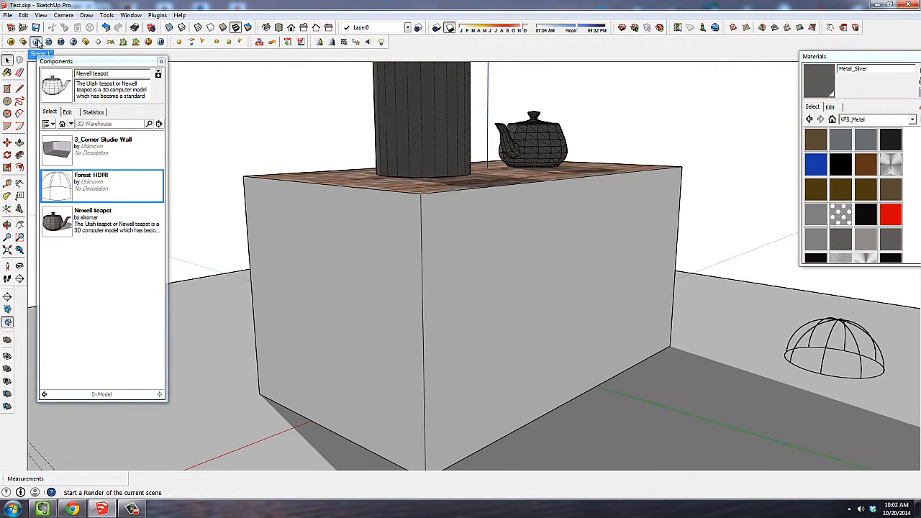
left_click(36, 42)
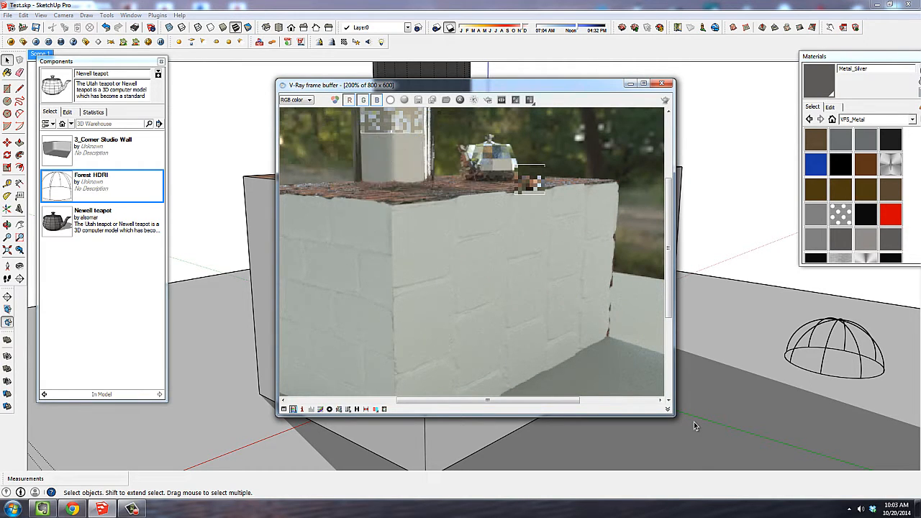
Paint the box's large unpainted back face with Color_A06 from the Colors collection and render it again.
left_click(912, 119)
scroll(914, 144, "up", 5)
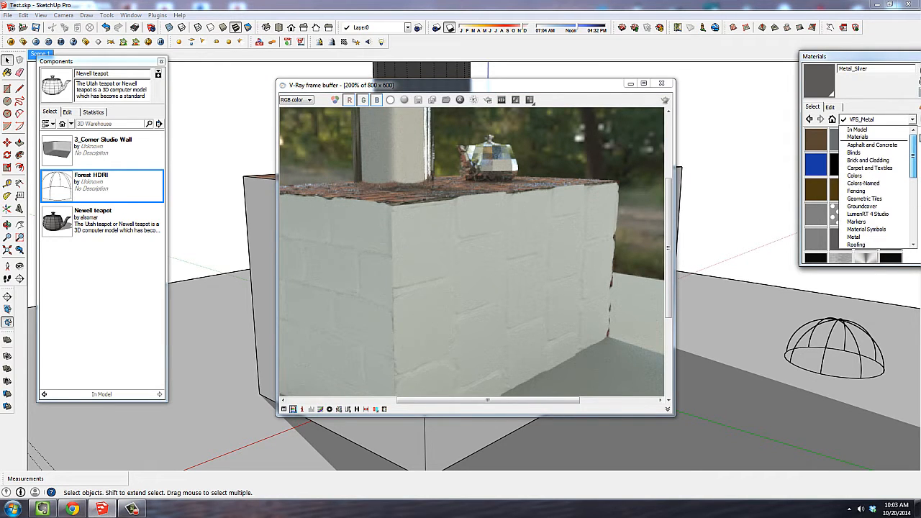
left_click(857, 175)
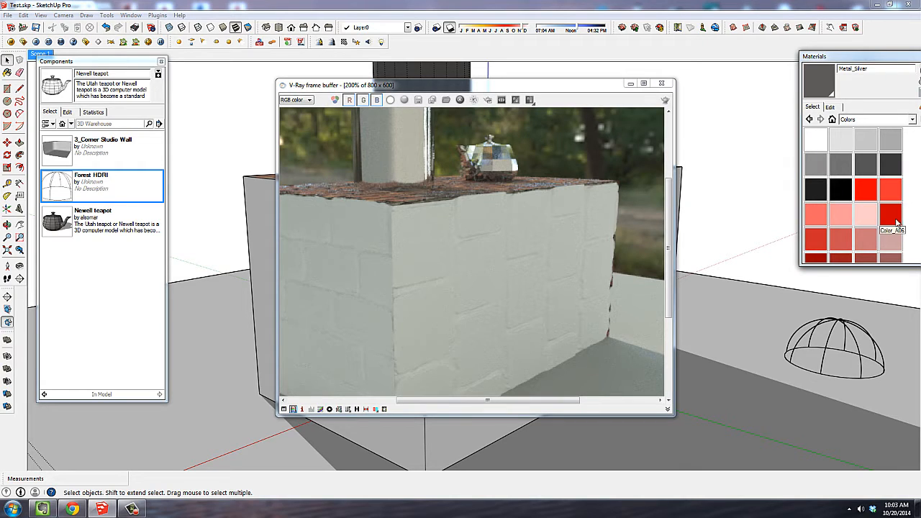
left_click(897, 222)
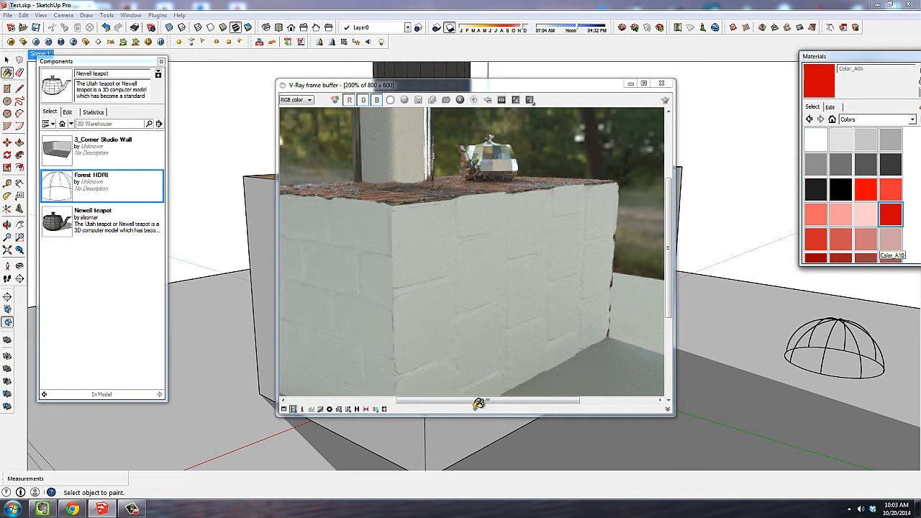
left_click(464, 440)
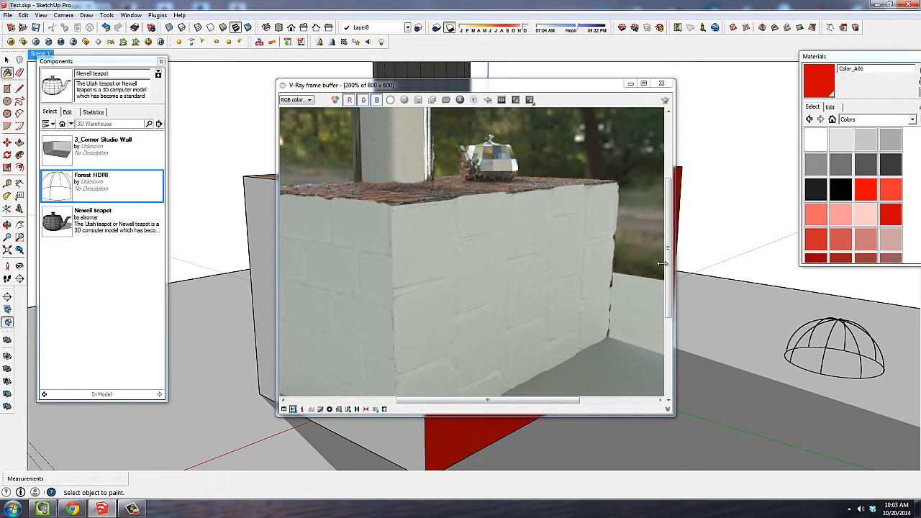
left_click(665, 102)
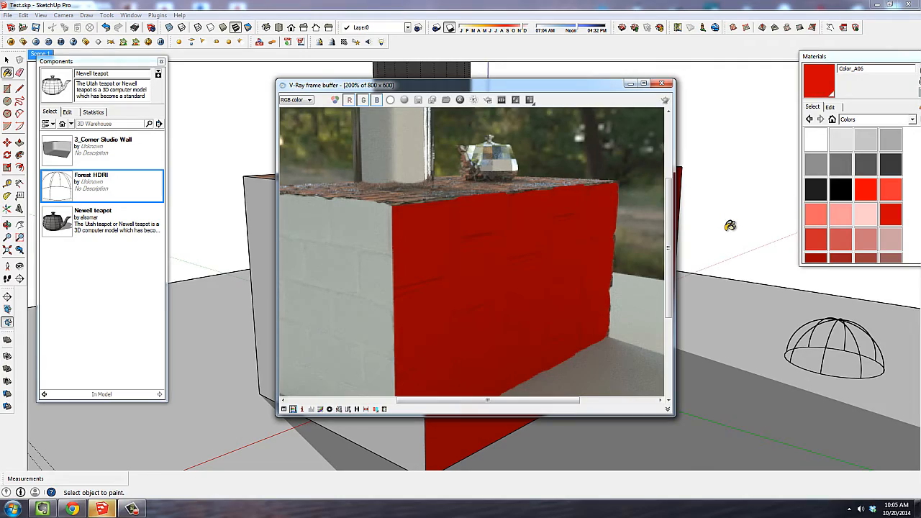
Put the render window away, return to the textured side of the brick box and make all its geometry a group.
left_click(631, 85)
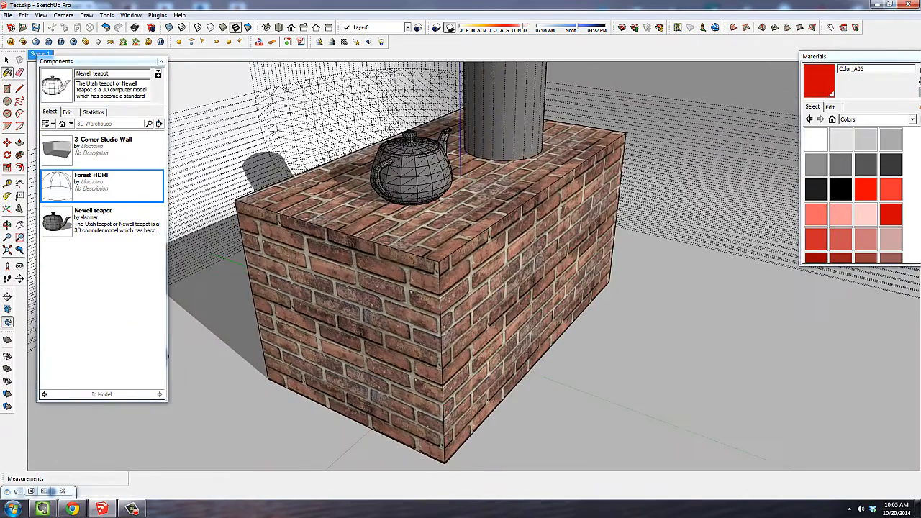
mouse_move(519, 315)
middle_mouse_down()
mouse_move(440, 281)
mouse_move(501, 288)
middle_mouse_up()
key("space")
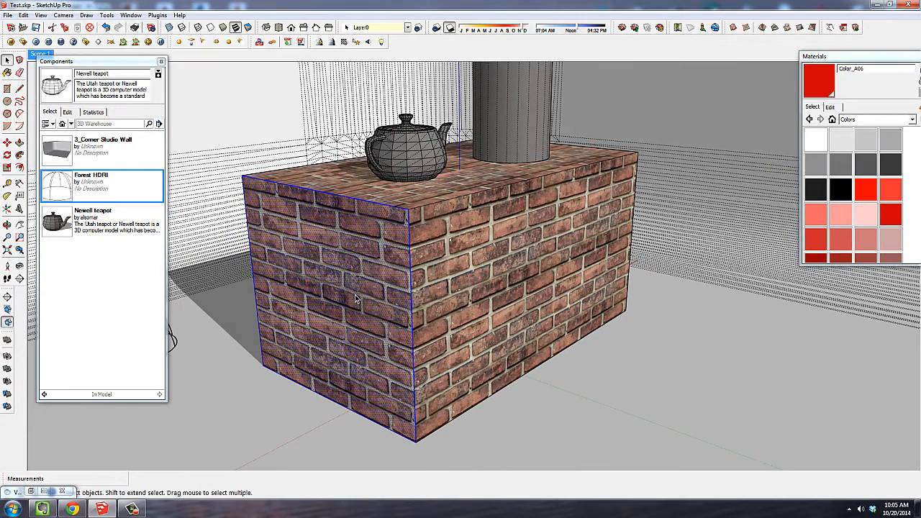
triple_click(360, 299)
right_click(369, 302)
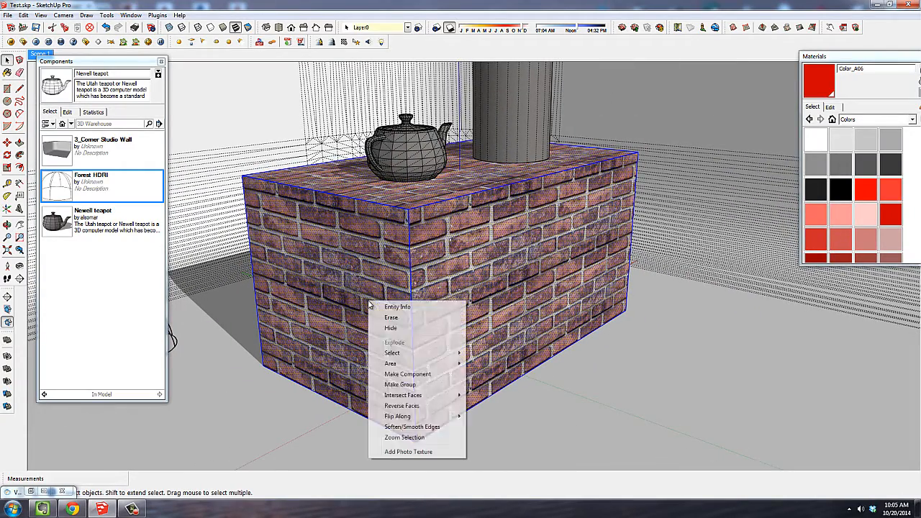
left_click(423, 385)
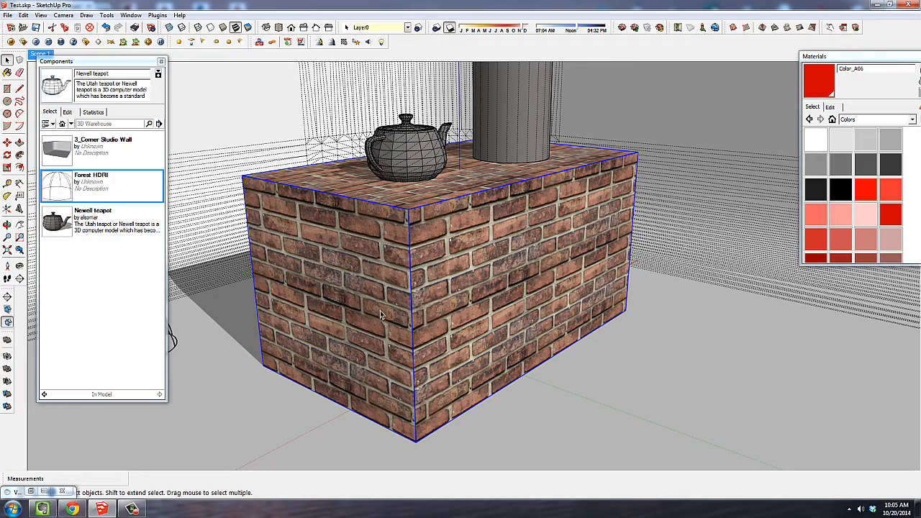
Insert the 4_Studio Lighting component from the V-Ray Components Studio Lighting collection into the scene near the brick box.
scroll(476, 310, "down", 1)
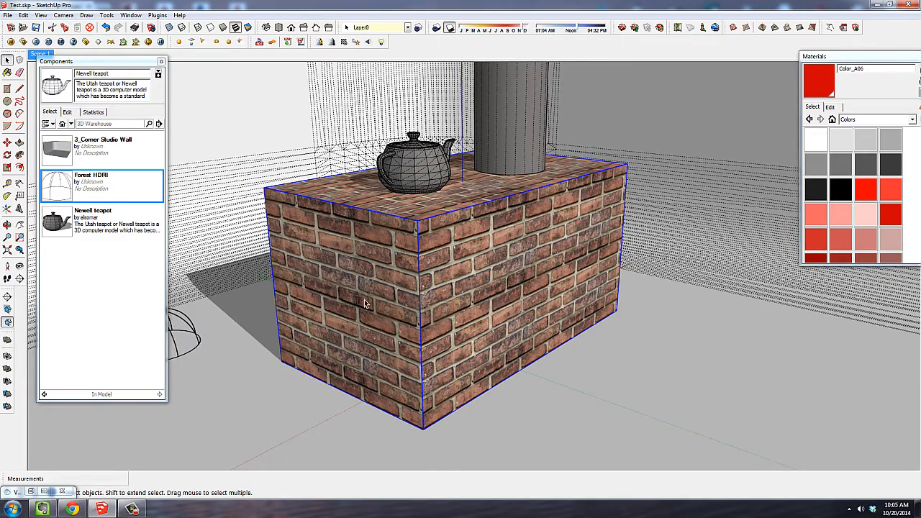
middle_click_drag(344, 274, 279, 192)
left_click(70, 124)
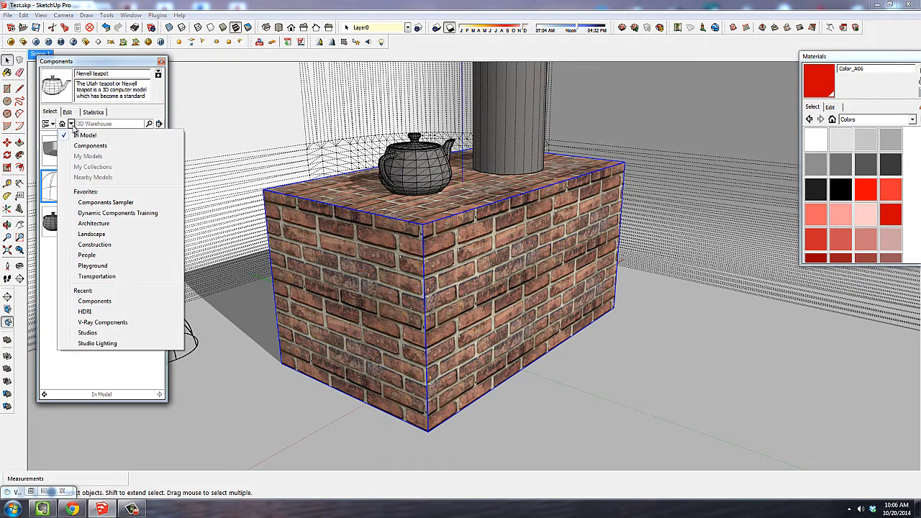
left_click(106, 322)
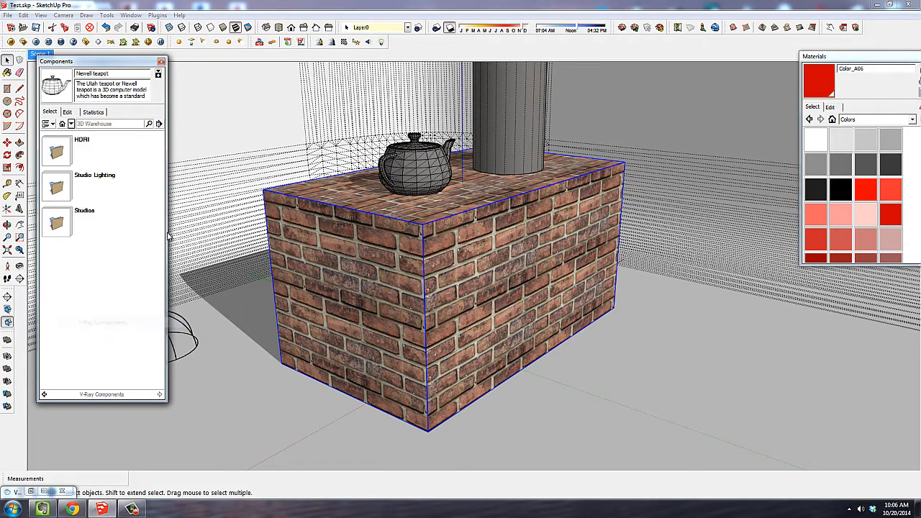
left_click(57, 187)
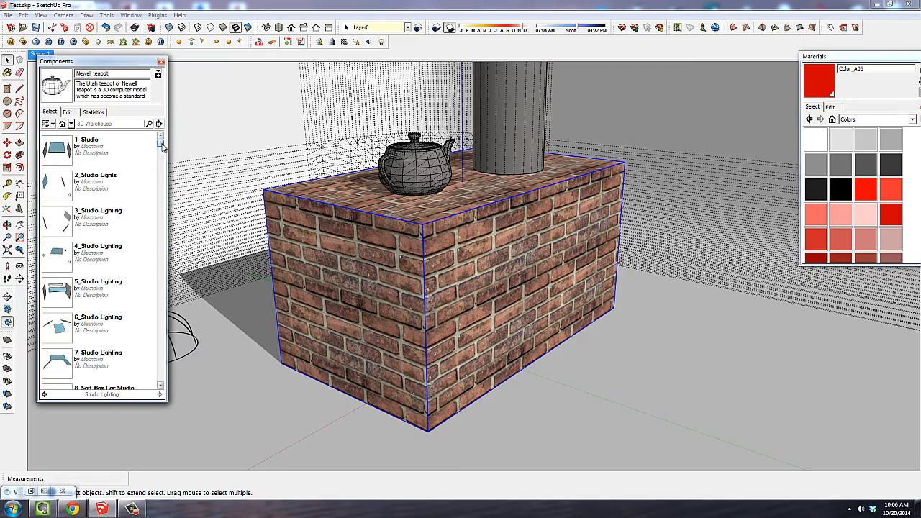
scroll(162, 144, "down", 1)
left_click(58, 245)
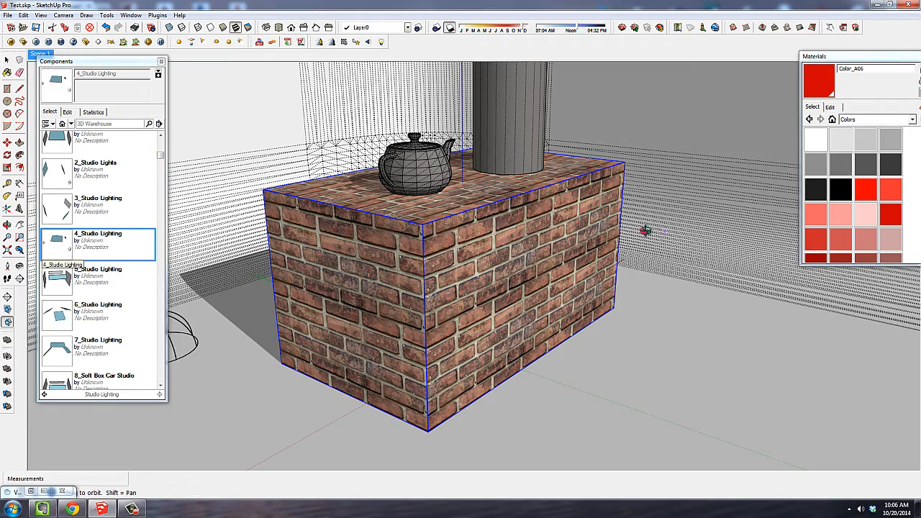
scroll(645, 230, "down", 3)
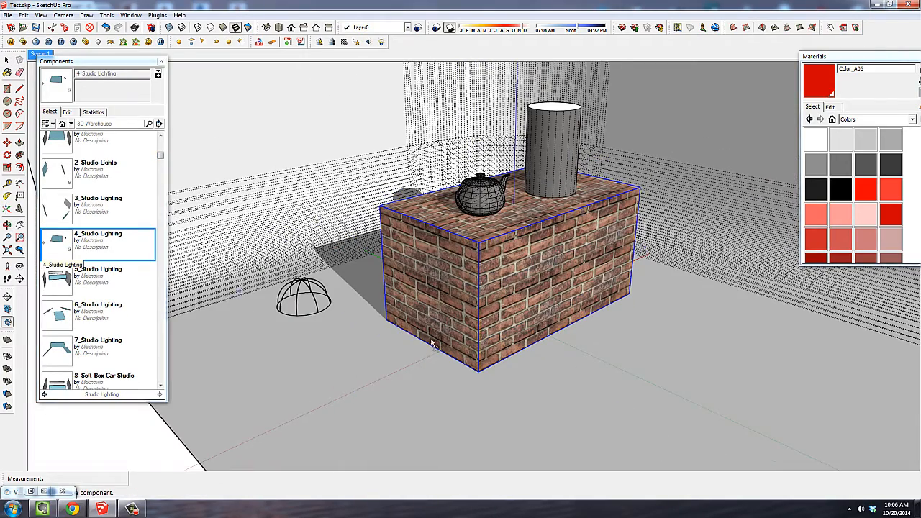
scroll(468, 237, "down", 4)
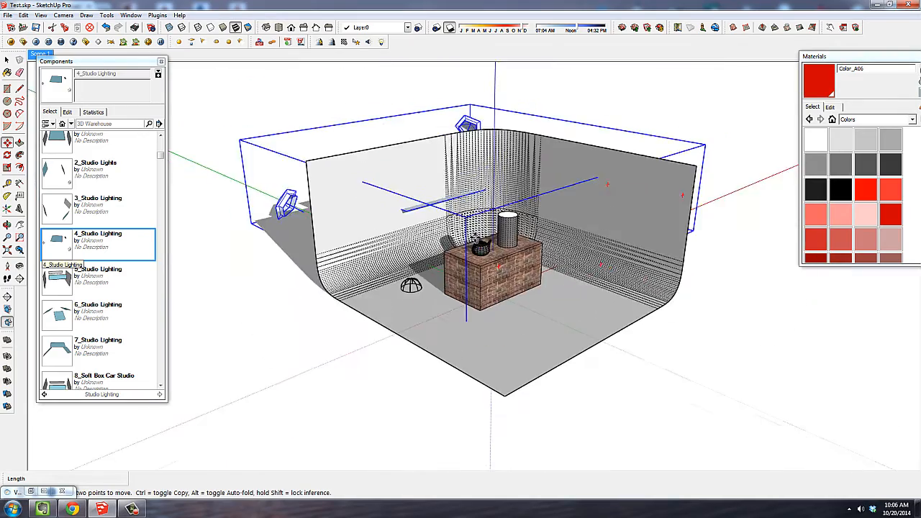
scroll(424, 308, "down", 3)
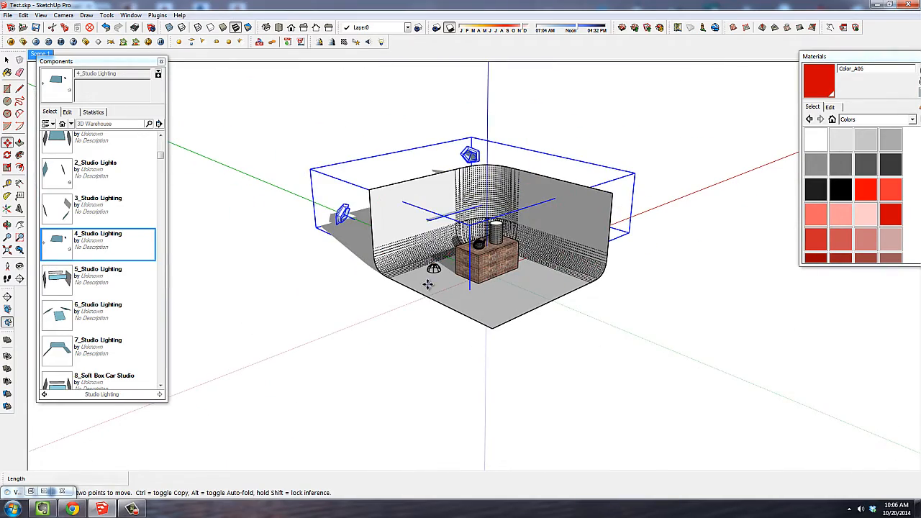
Shift the studio lighting rig toward the open side of the backdrop and rotate it 180 degrees on the ground plane.
left_click(428, 285)
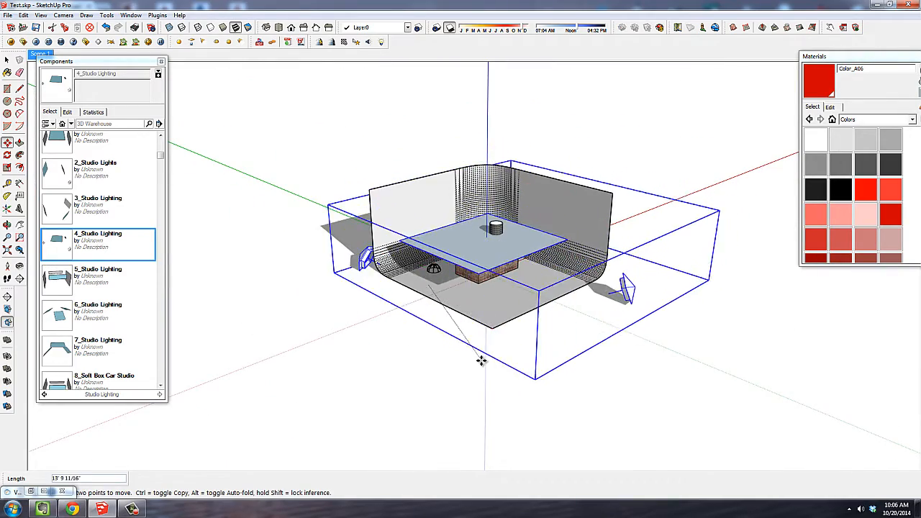
key("q")
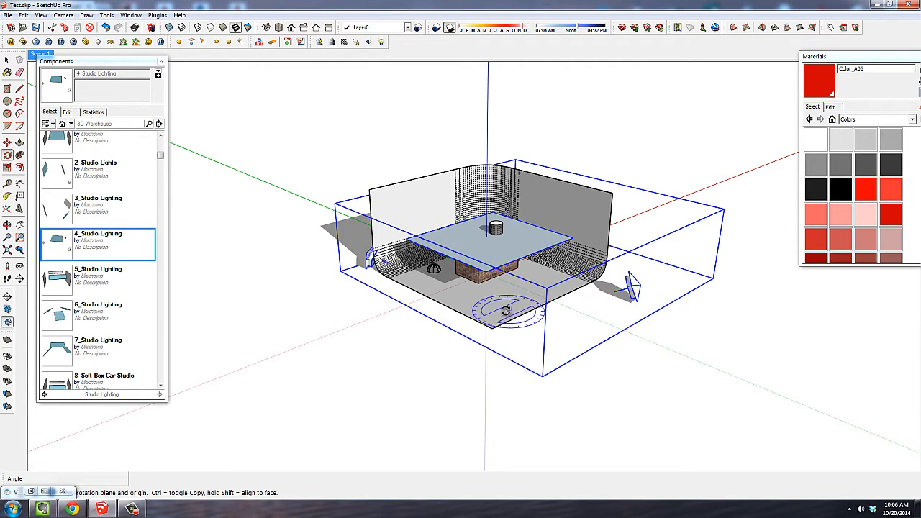
left_click(498, 313)
left_click(524, 301)
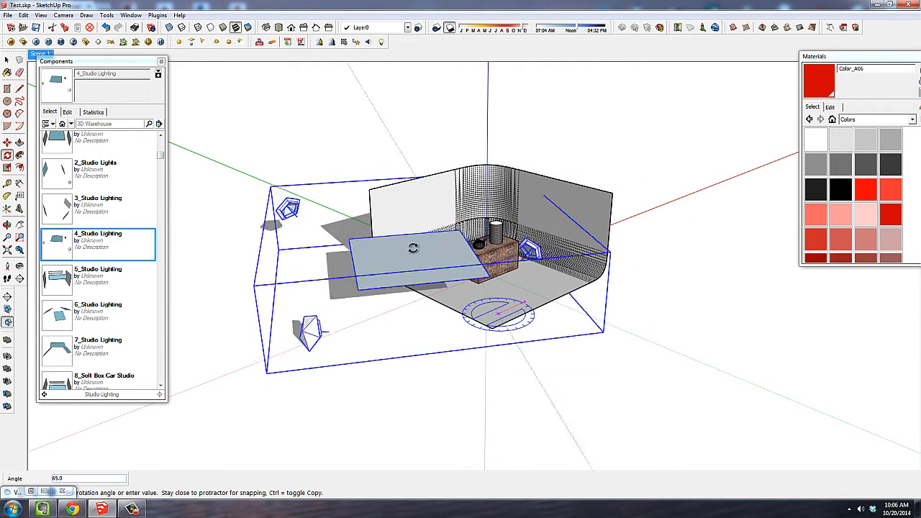
left_click(391, 369)
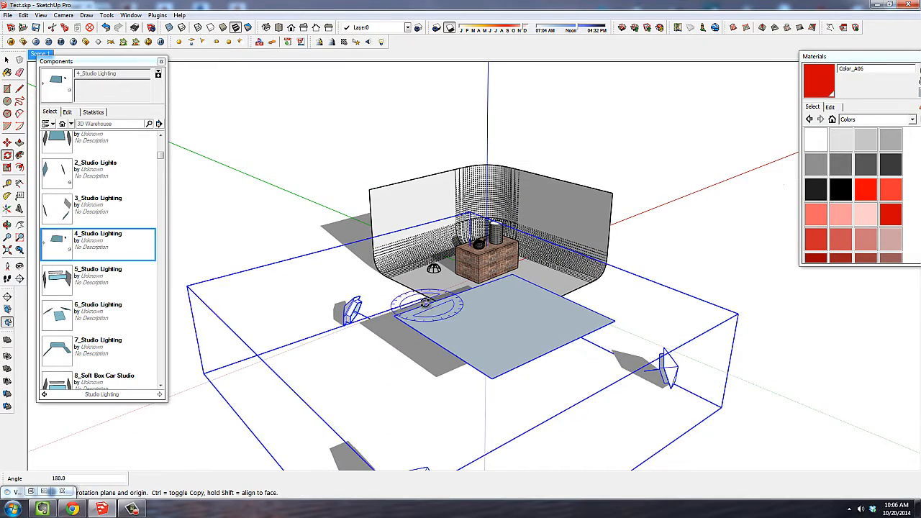
Move the studio lighting rig back over the set so its overhead panel sits above the brick box.
scroll(431, 389, "down", 3)
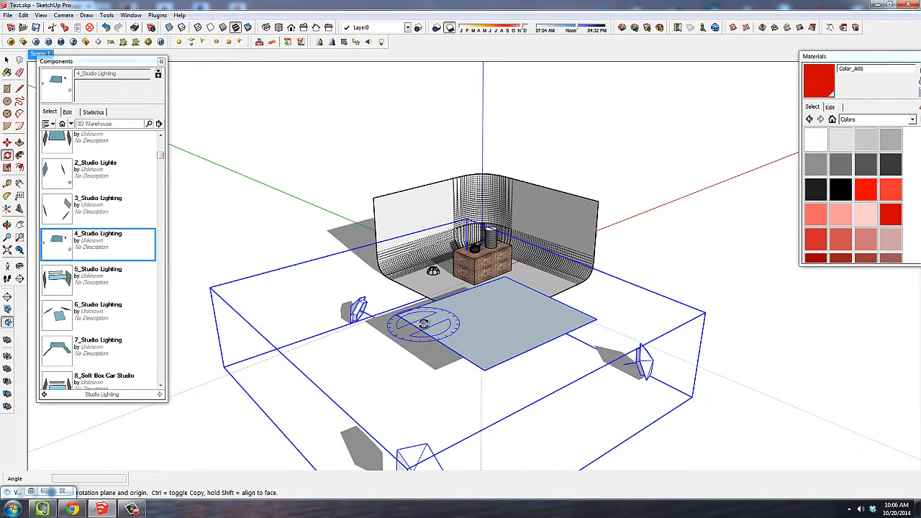
key("m")
left_click(499, 382)
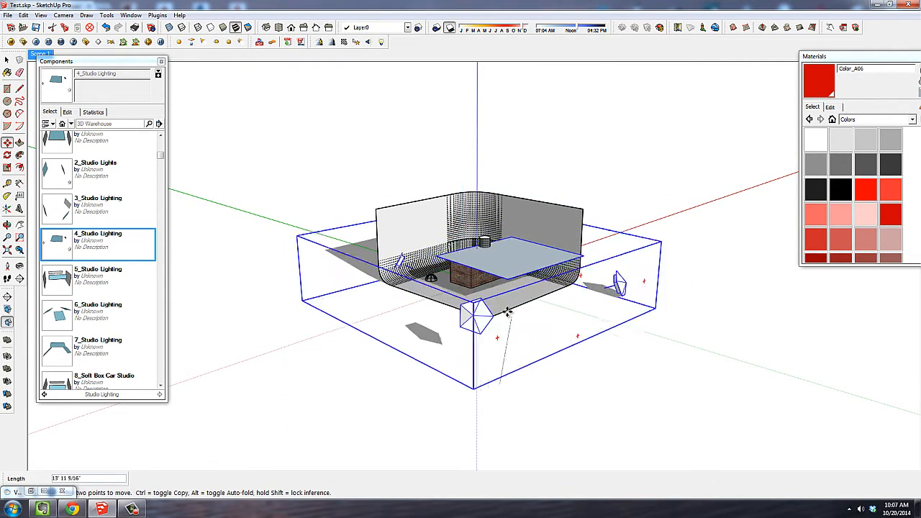
left_click(527, 379)
left_click(526, 389)
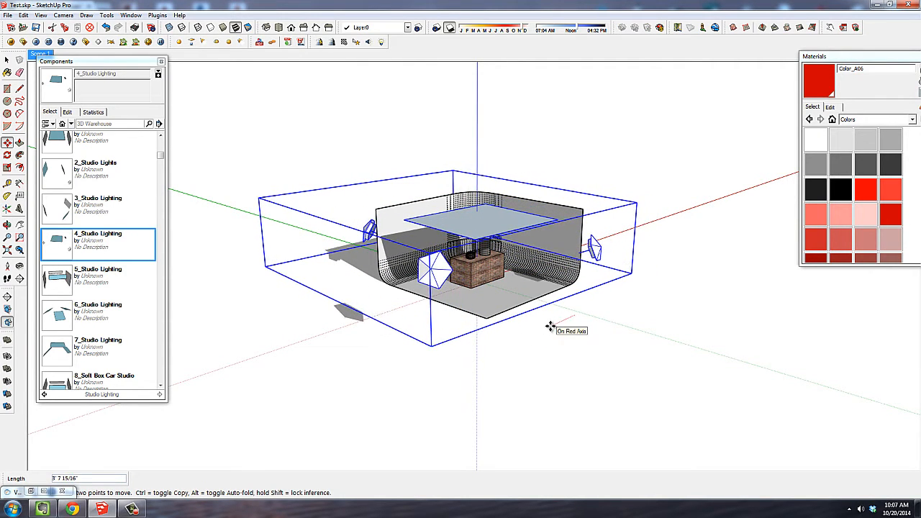
left_click(551, 326)
Inside the lighting component, rotate the lamp hidden behind the backdrop wall around the centre of the overhead panel.
middle_click_drag(516, 288, 538, 353)
key("space")
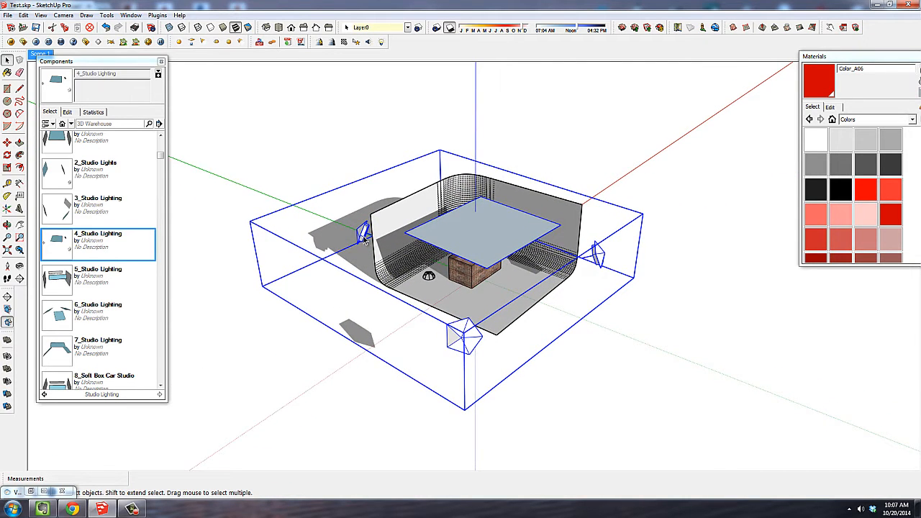
double_click(365, 241)
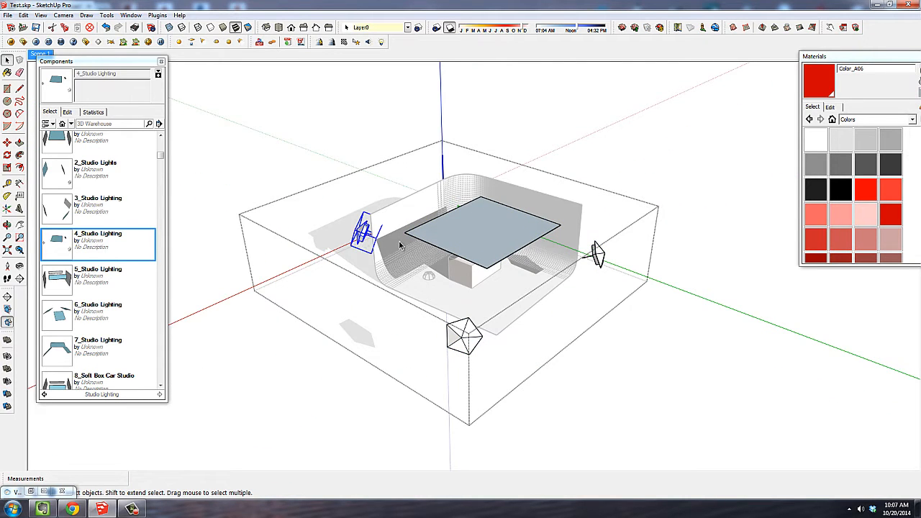
key("q")
left_click(487, 228)
left_click(465, 238)
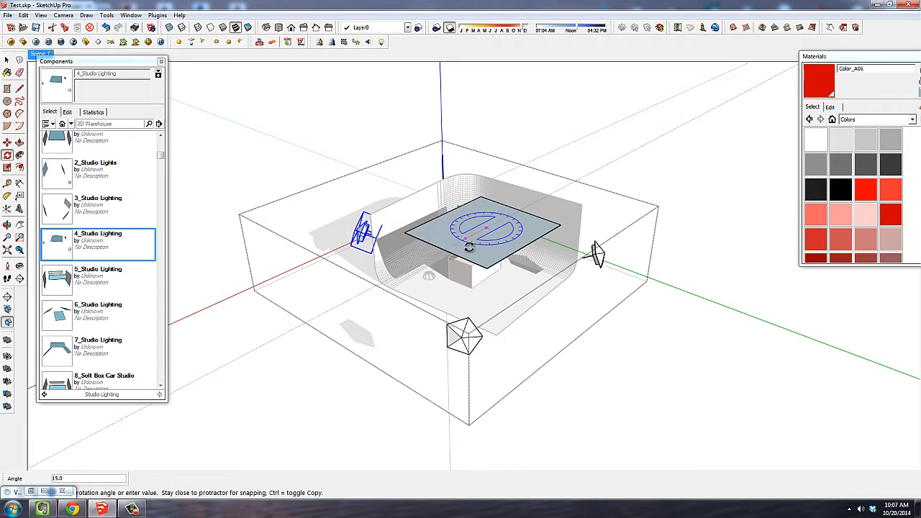
left_click(481, 253)
key("space")
left_click(580, 389)
Go into the Forest HDRI component and open its dome light in the V-Ray light editor.
middle_click_drag(518, 353, 449, 287)
scroll(445, 286, "up", 4)
scroll(445, 286, "up", 3)
left_click(443, 288)
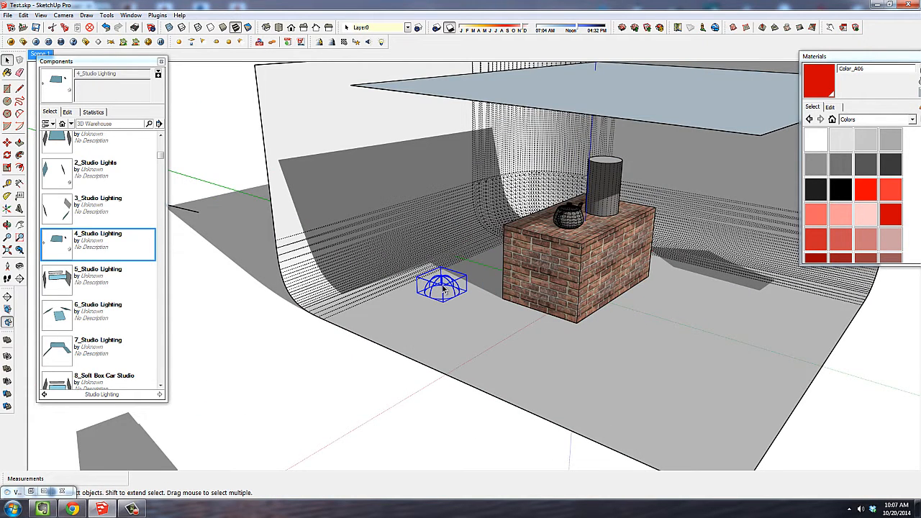
double_click(444, 288)
left_click(443, 288)
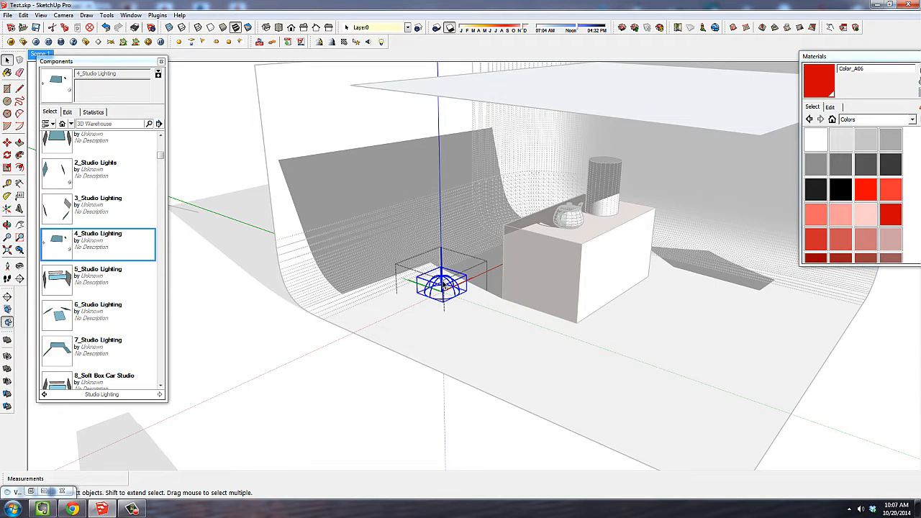
right_click(442, 282)
mouse_move(487, 410)
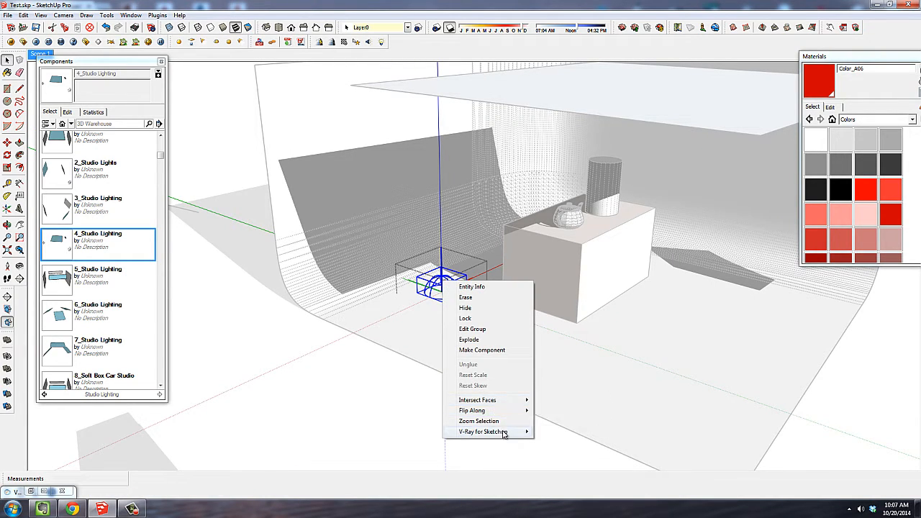
mouse_move(504, 431)
left_click(558, 432)
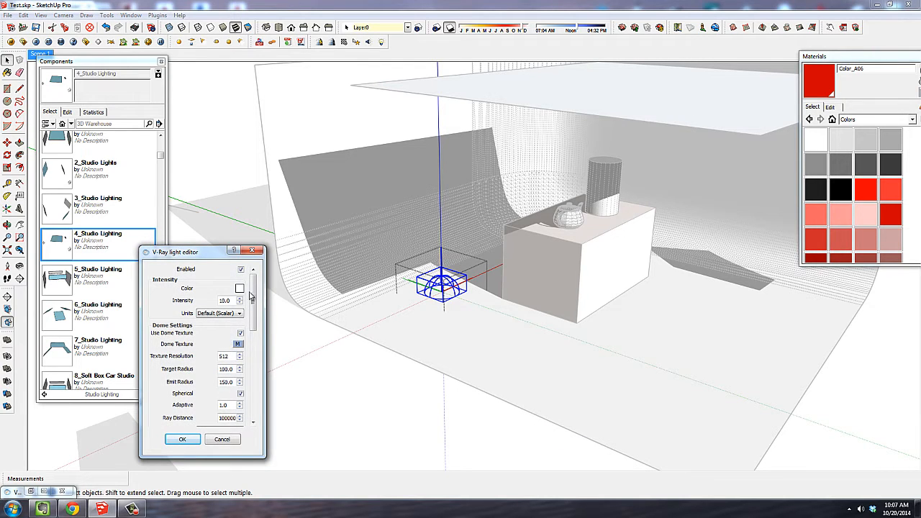
Examine the dome light's texture settings and the HDR files available for it, leaving the light settings as they are.
left_click_drag(265, 311, 298, 311)
left_click_drag(286, 303, 286, 314)
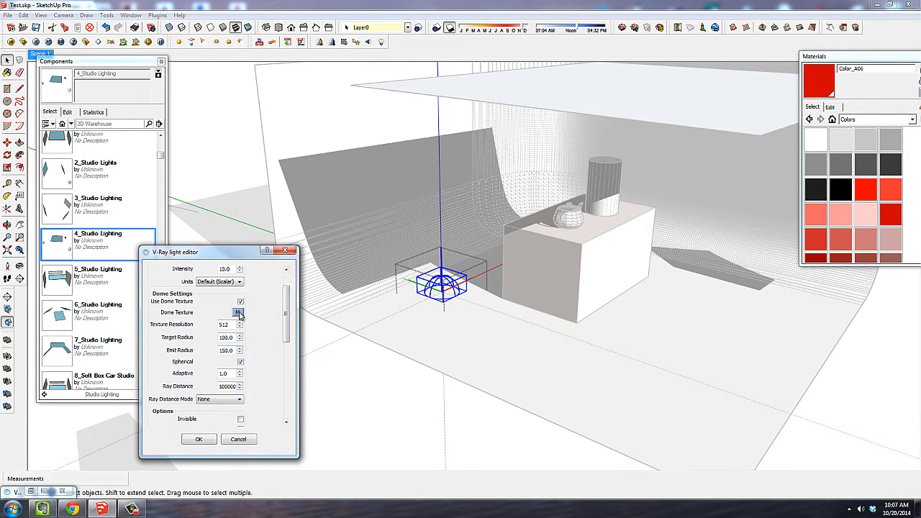
left_click(238, 313)
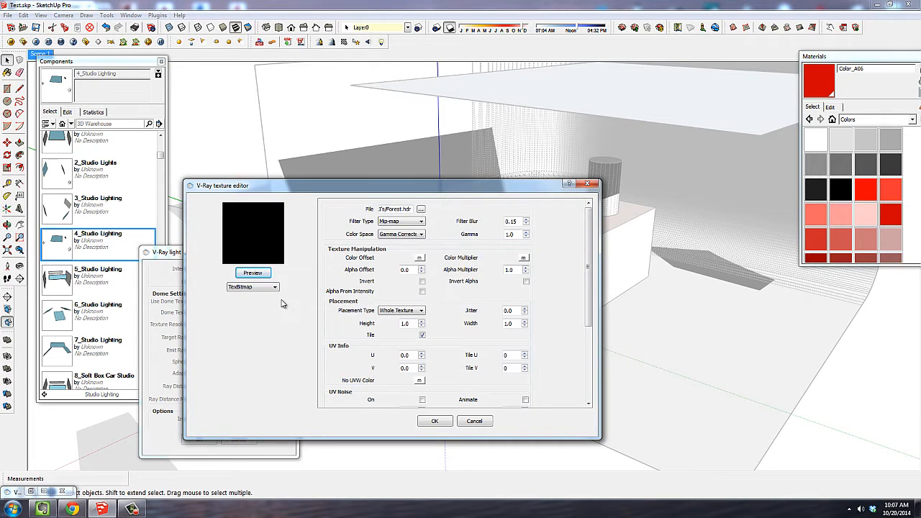
left_click(421, 209)
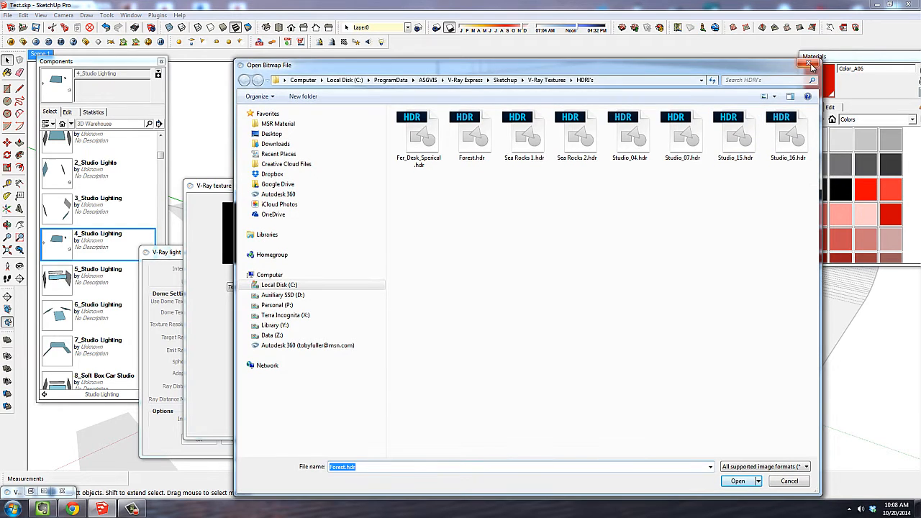
left_click(809, 66)
left_click(435, 422)
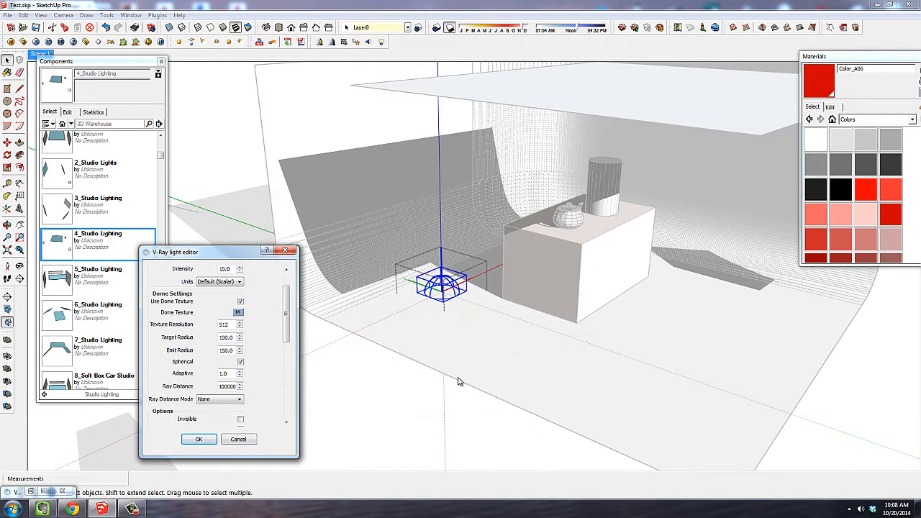
left_click(240, 440)
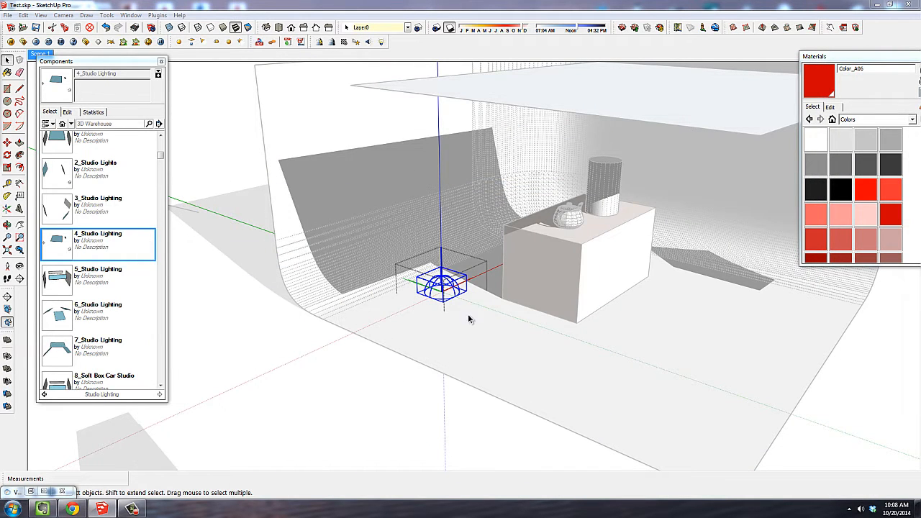
Leave the Forest HDRI component and delete it from the scene.
mouse_move(433, 278)
middle_mouse_down()
mouse_move(433, 261)
mouse_move(441, 283)
middle_mouse_up()
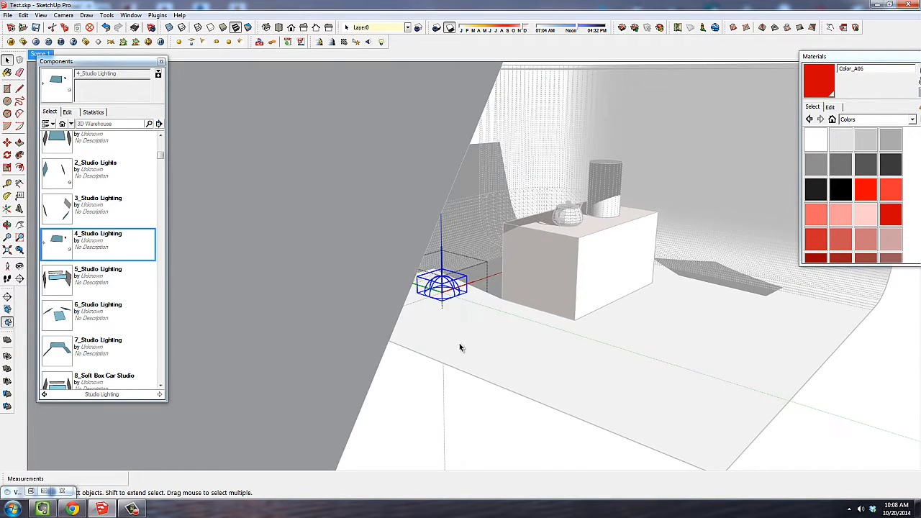
left_click(459, 343)
scroll(444, 277, "up", 3)
left_click(453, 288)
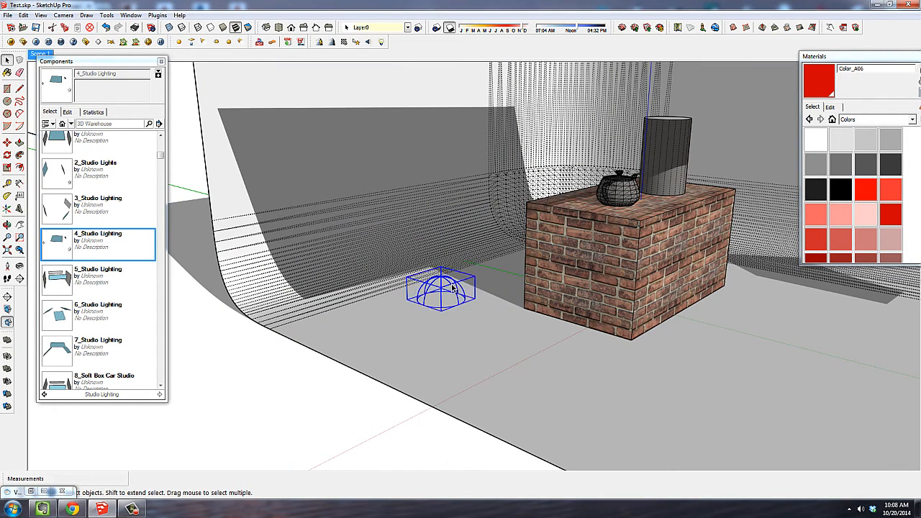
key("Delete")
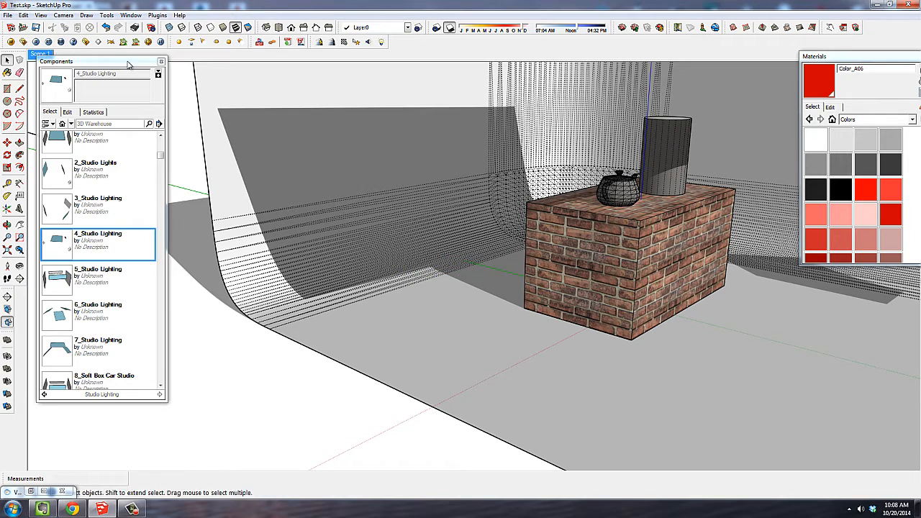
Turn off the GI skylight and the reflection/refraction background in the V-Ray environment options.
left_click(23, 41)
left_click(466, 96)
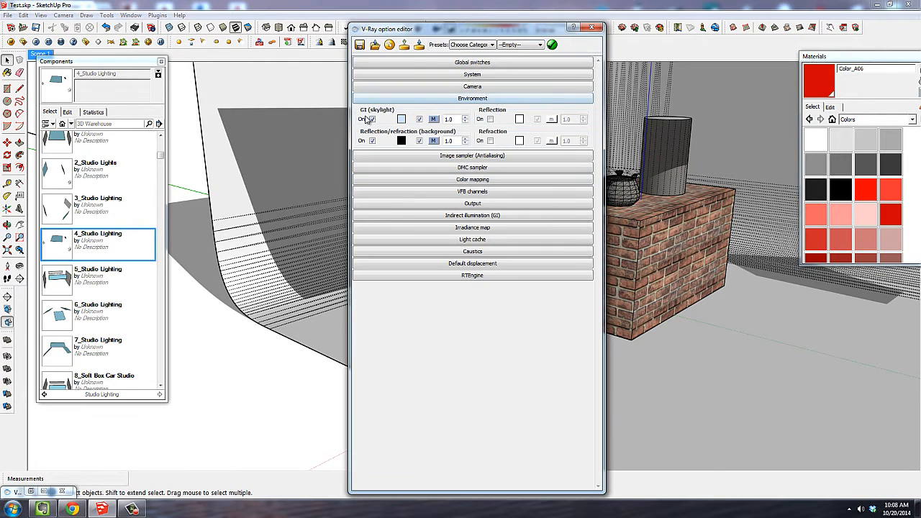
left_click(372, 119)
left_click(372, 141)
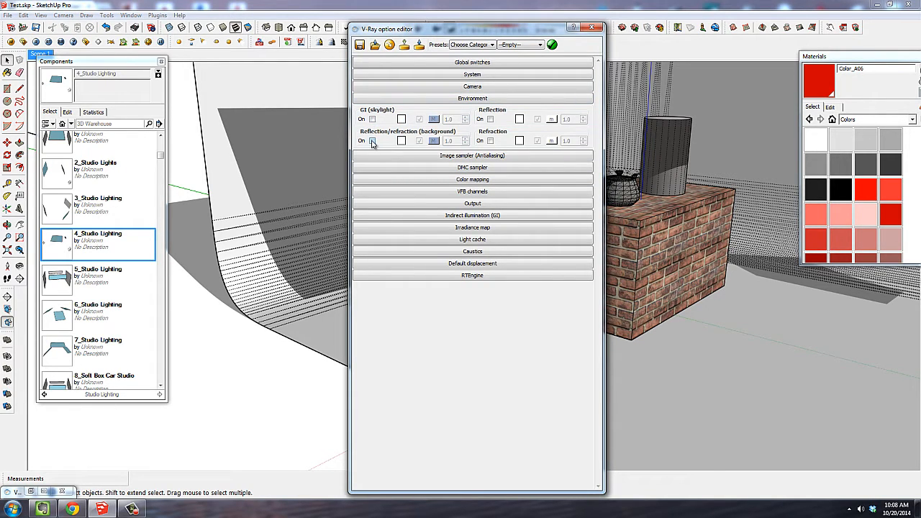
left_click(591, 27)
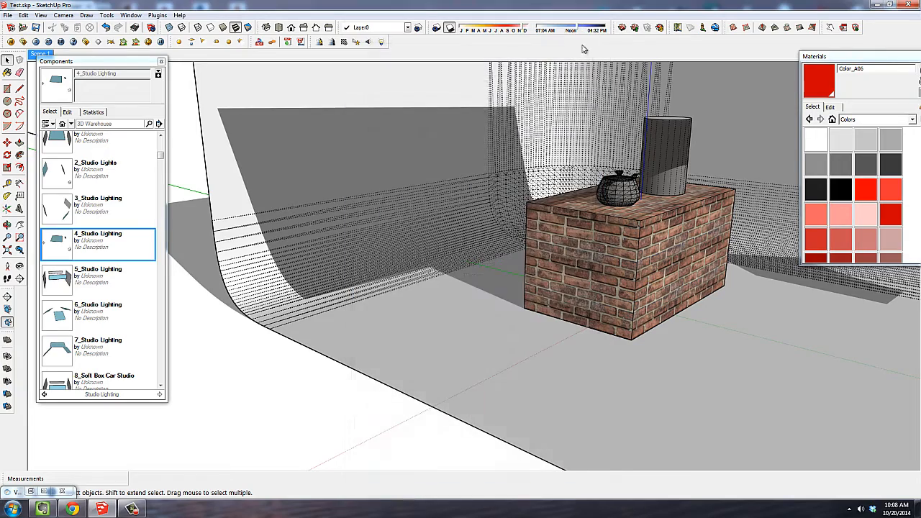
Return to the saved Scene 1 view of the brick box and render it with V-Ray.
left_click(33, 55)
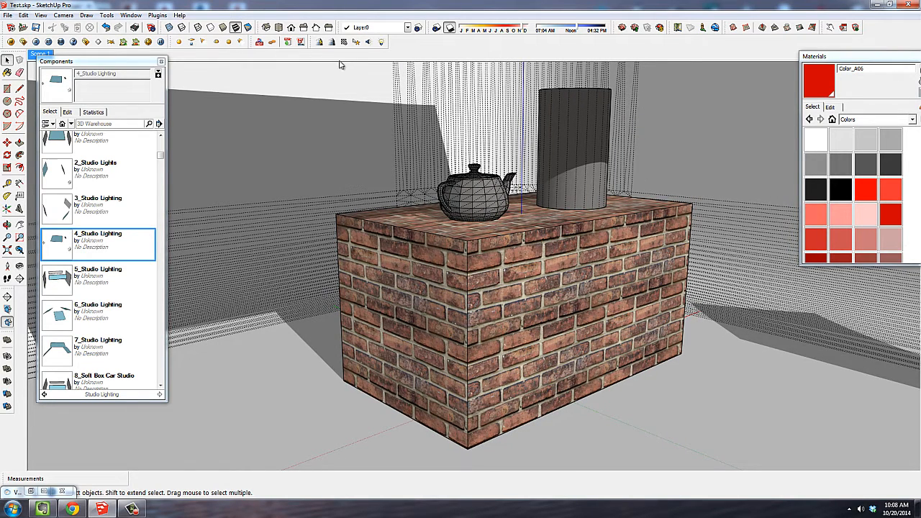
left_click(37, 43)
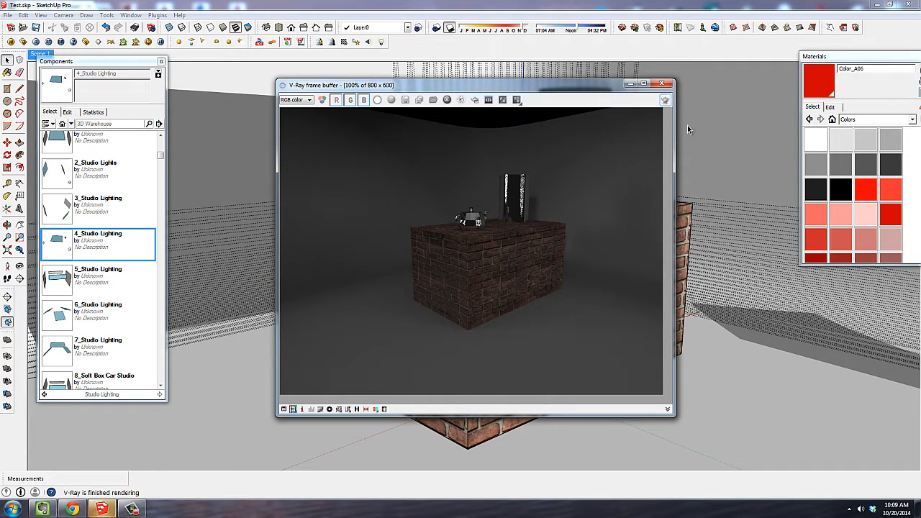
Set the V-Ray physical camera's shutter speed to 100 and F-number to 5, and render the scene again.
left_click(24, 43)
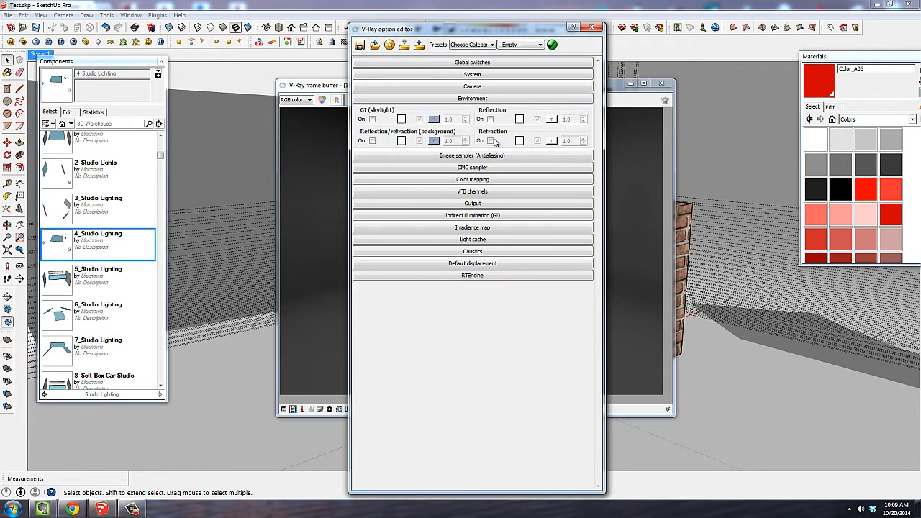
left_click(496, 87)
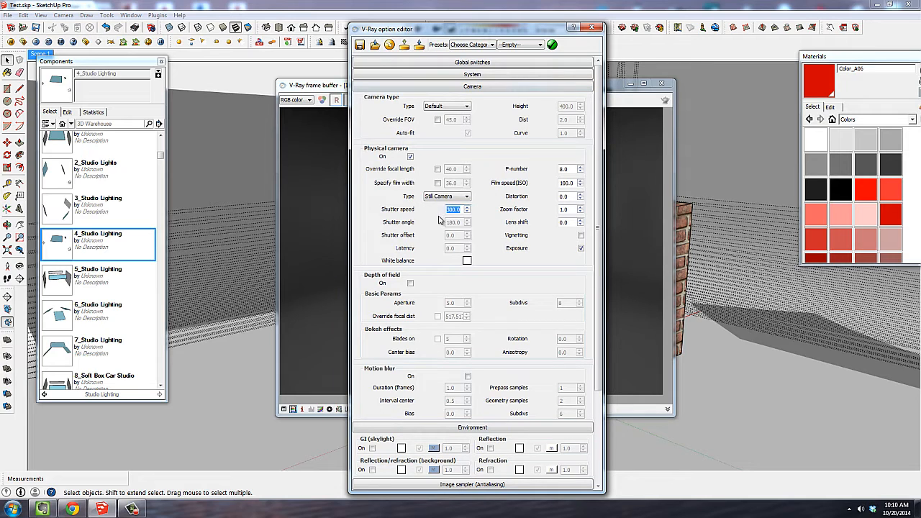
double_click(571, 169)
key("Tab")
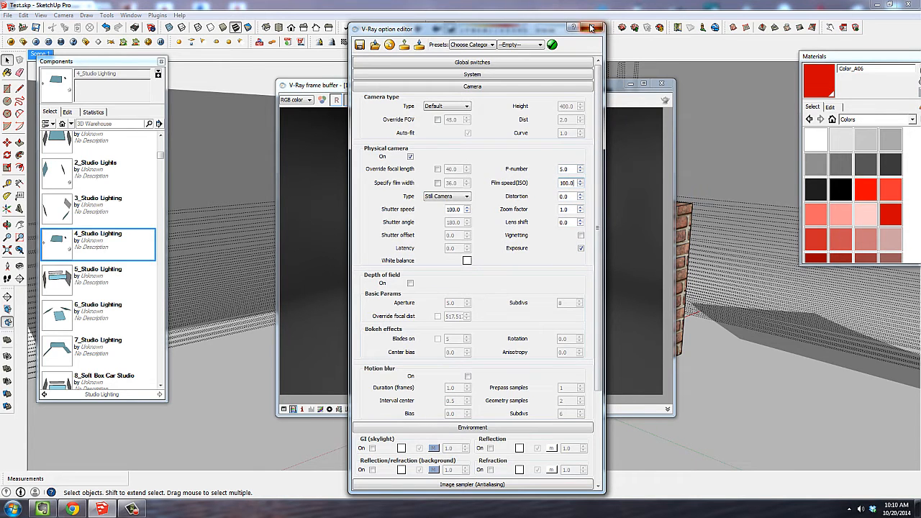
left_click(590, 27)
left_click(665, 102)
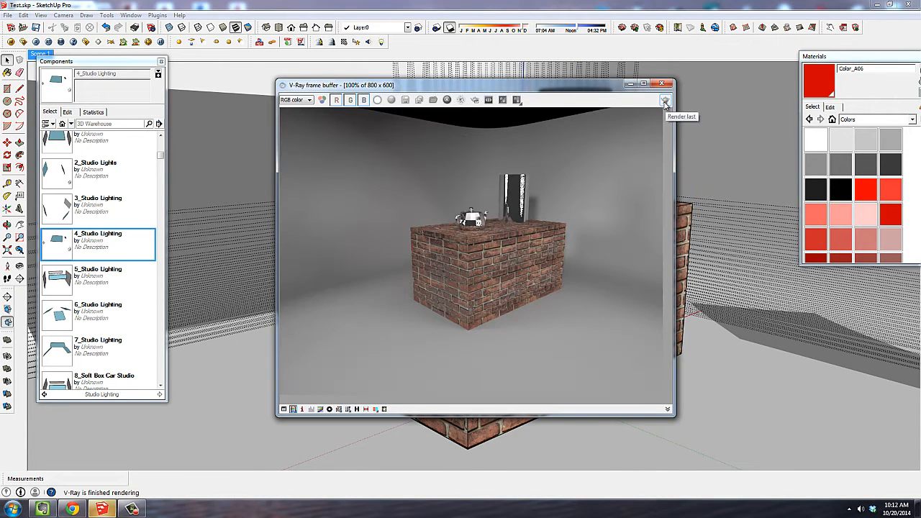
Inspect the edge of the brick box close up in the rendered image.
scroll(422, 255, "up", 2)
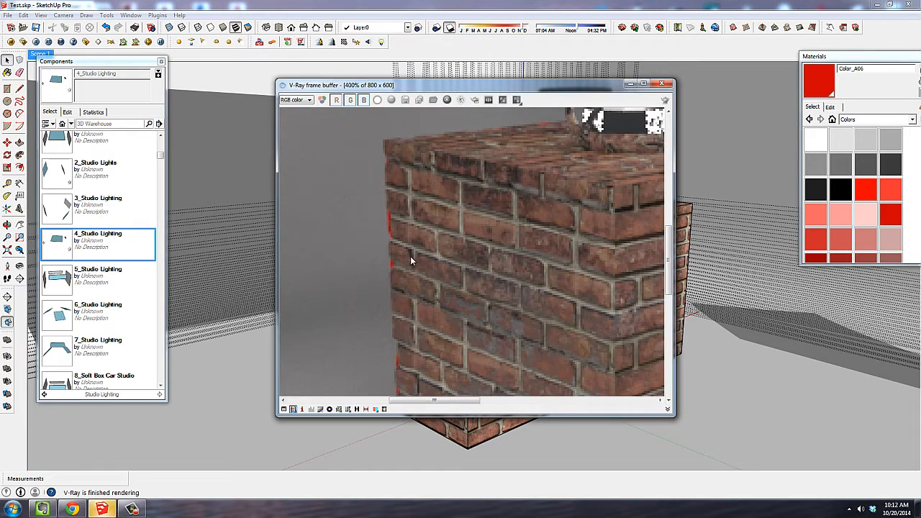
scroll(411, 259, "up", 1)
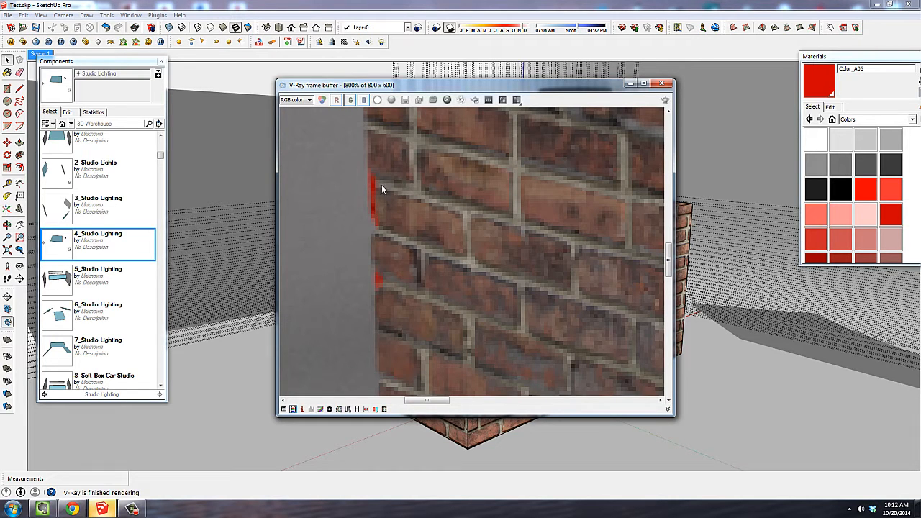
scroll(373, 209, "down", 1)
scroll(368, 208, "down", 1)
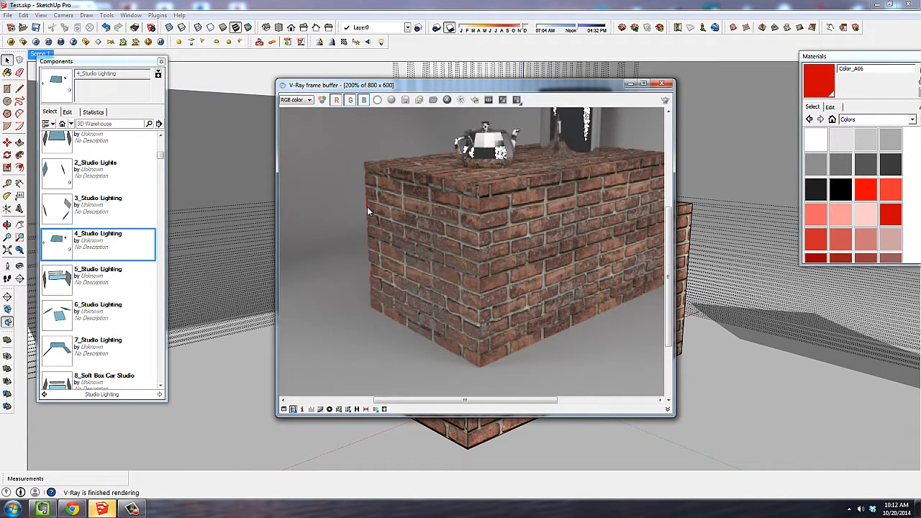
scroll(367, 207, "down", 1)
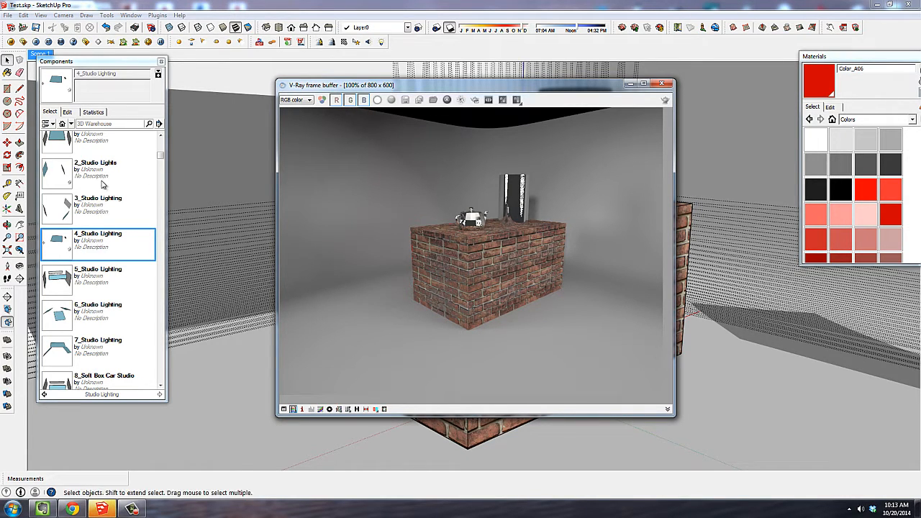
Select the studio backdrop and browse the VFS_Masonry and VFS_Plastic material collections.
left_click(231, 377)
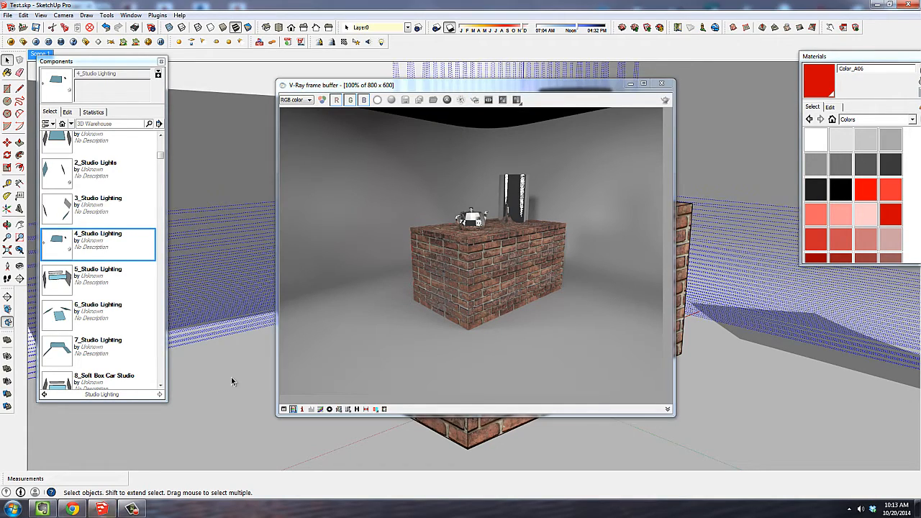
scroll(241, 359, "down", 4)
scroll(247, 360, "down", 3)
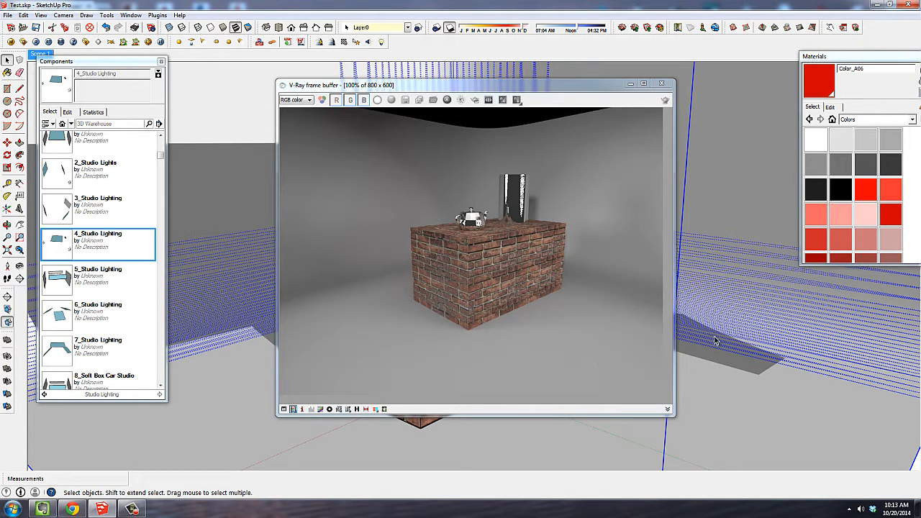
left_click(912, 119)
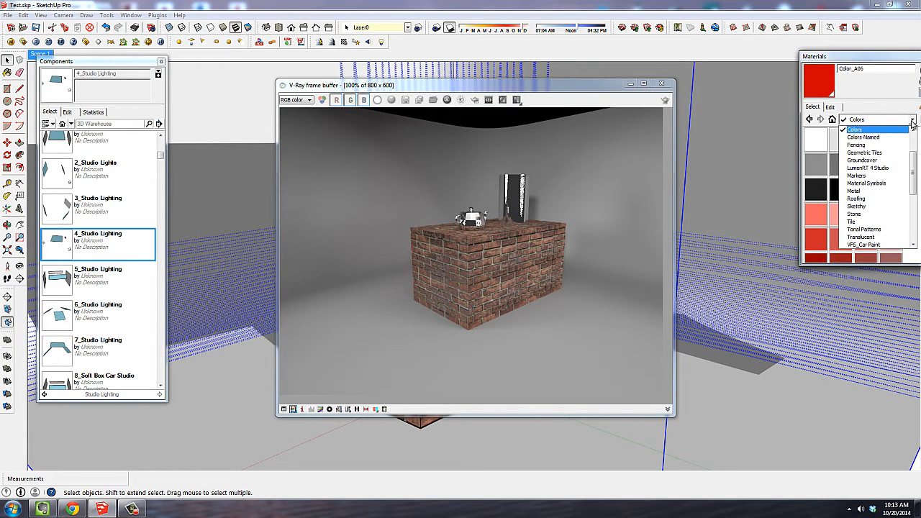
left_click_drag(913, 181, 913, 223)
left_click(867, 168)
left_click(912, 120)
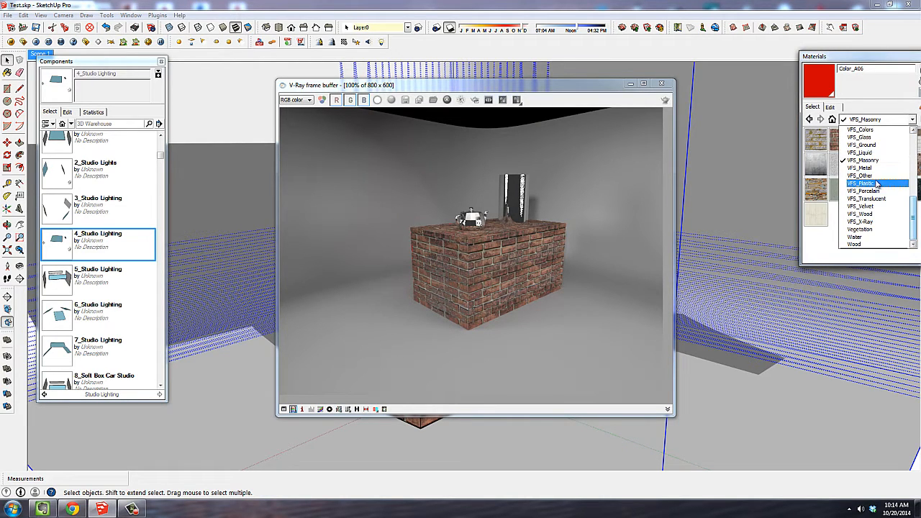
left_click(876, 184)
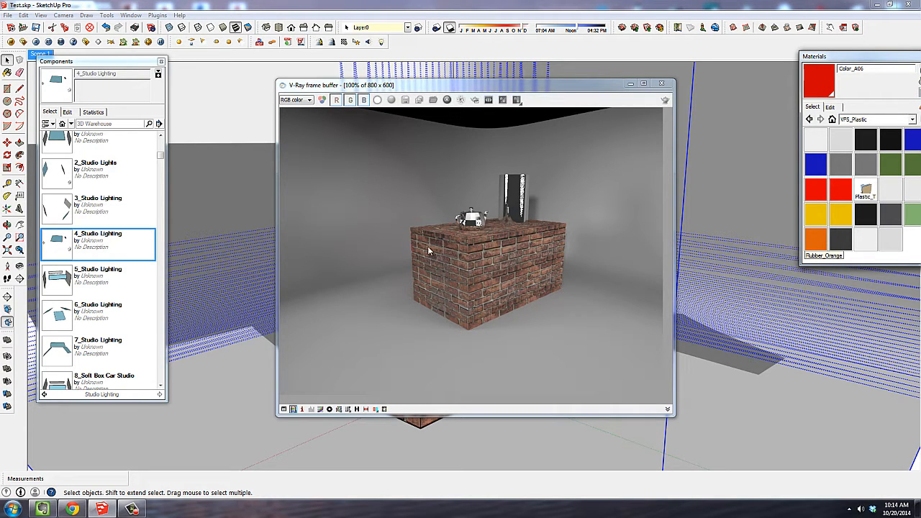
Browse the HDRI and Studios collections in the V-Ray Components library, down to the test spheres.
left_click_drag(162, 157, 164, 136)
left_click(71, 123)
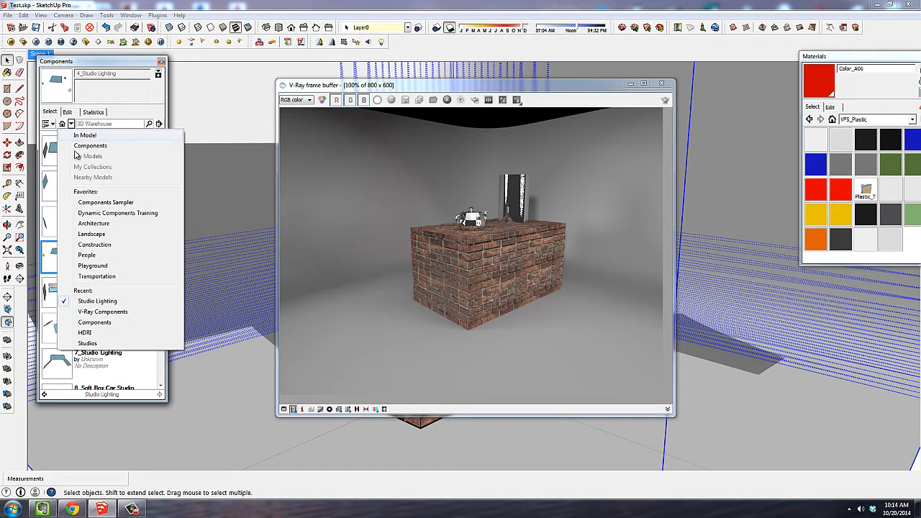
left_click(103, 312)
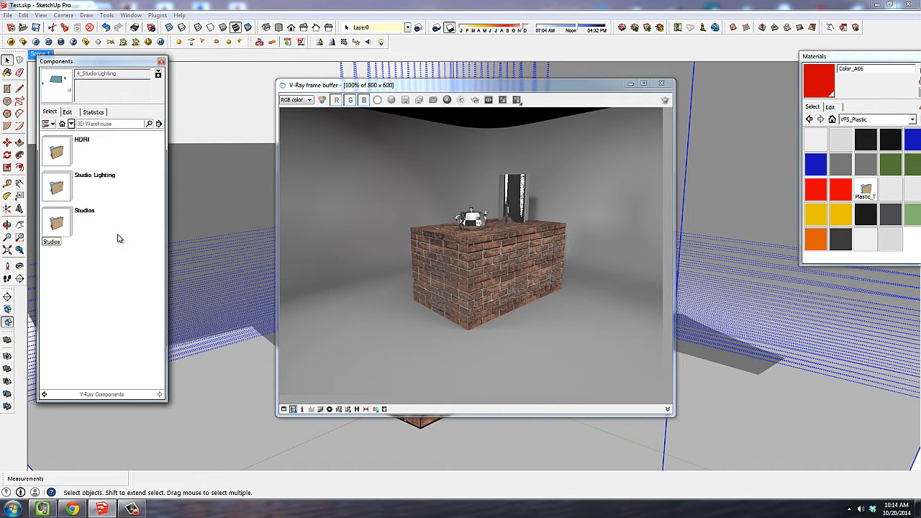
left_click(62, 154)
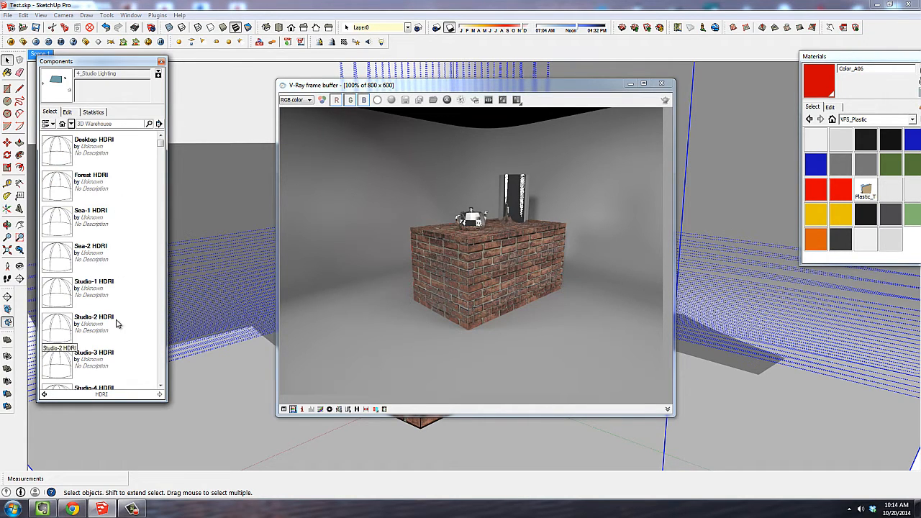
left_click(71, 123)
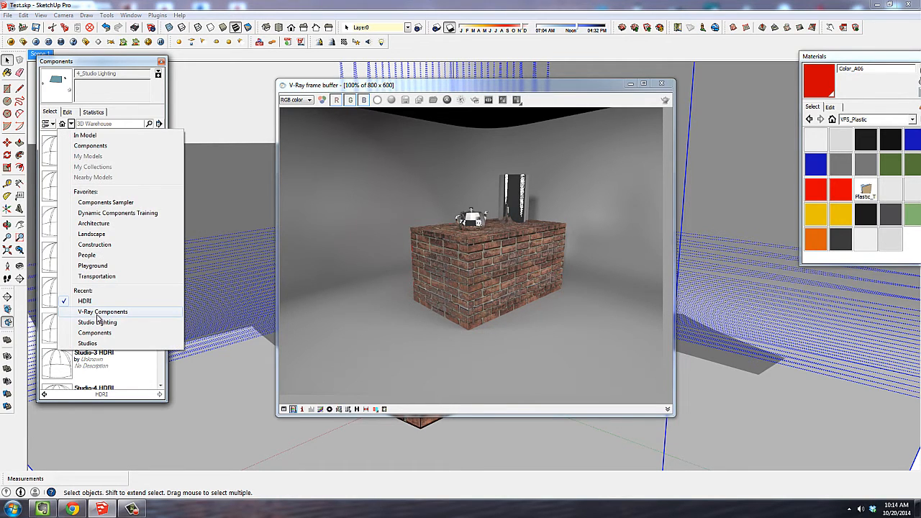
left_click(99, 312)
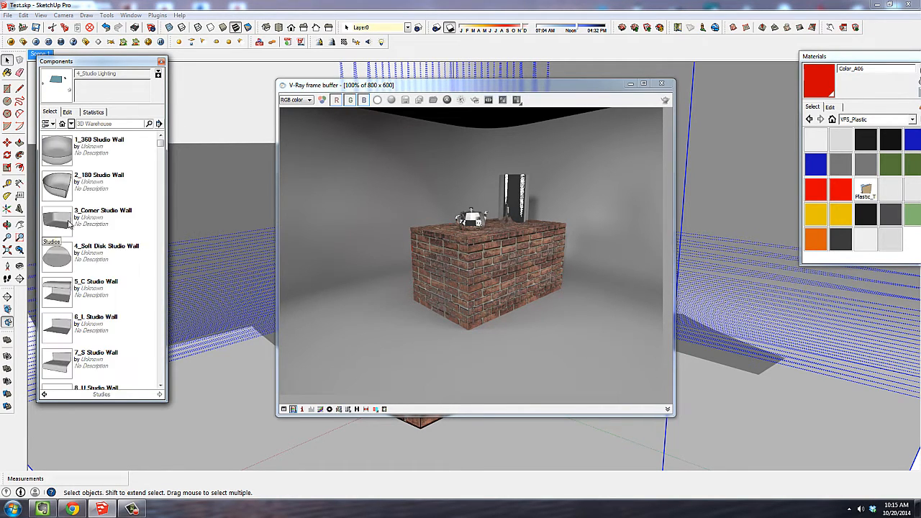
left_click(58, 241)
scroll(82, 311, "down", 3)
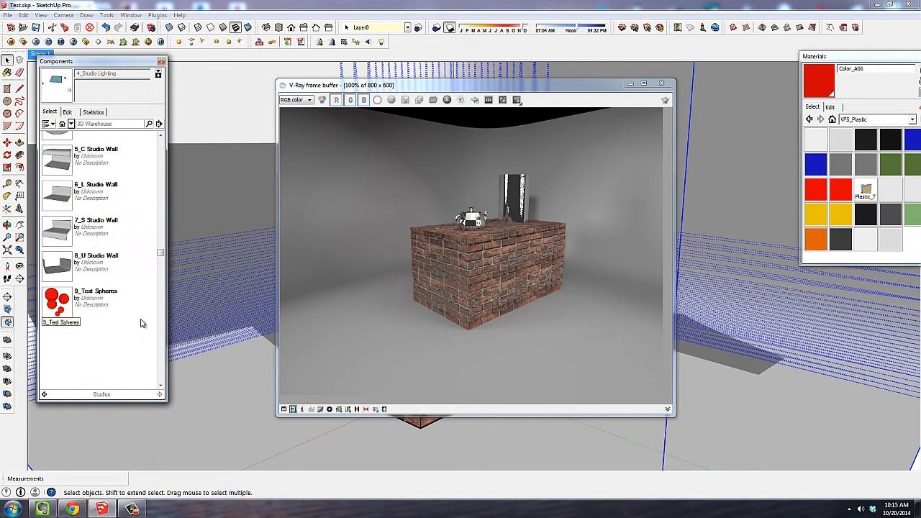